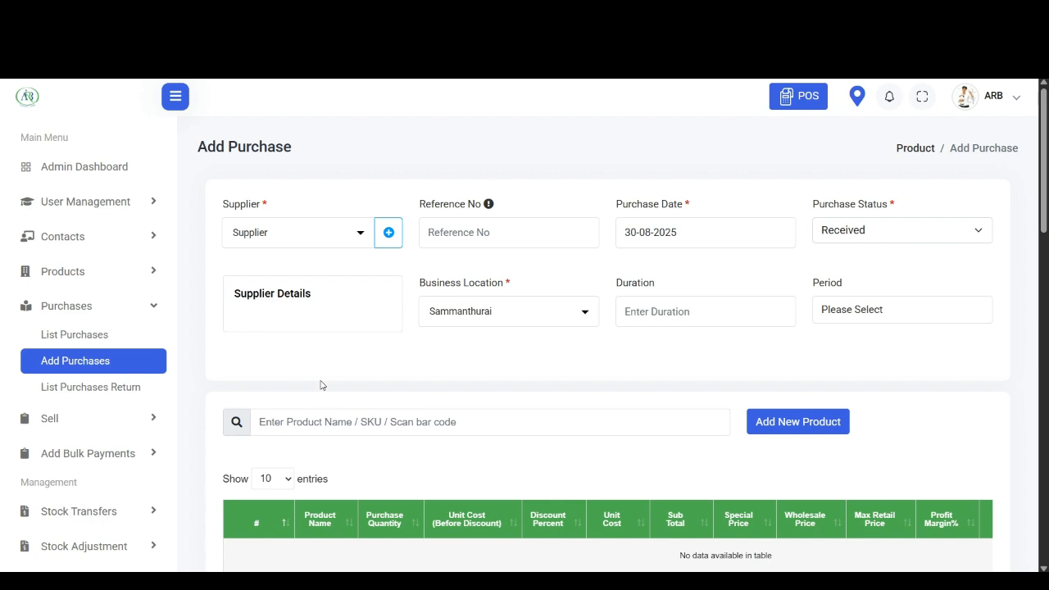
- Select the listed supplier and add the products Flat and Sneakers - nike to the purchase
click(350, 233)
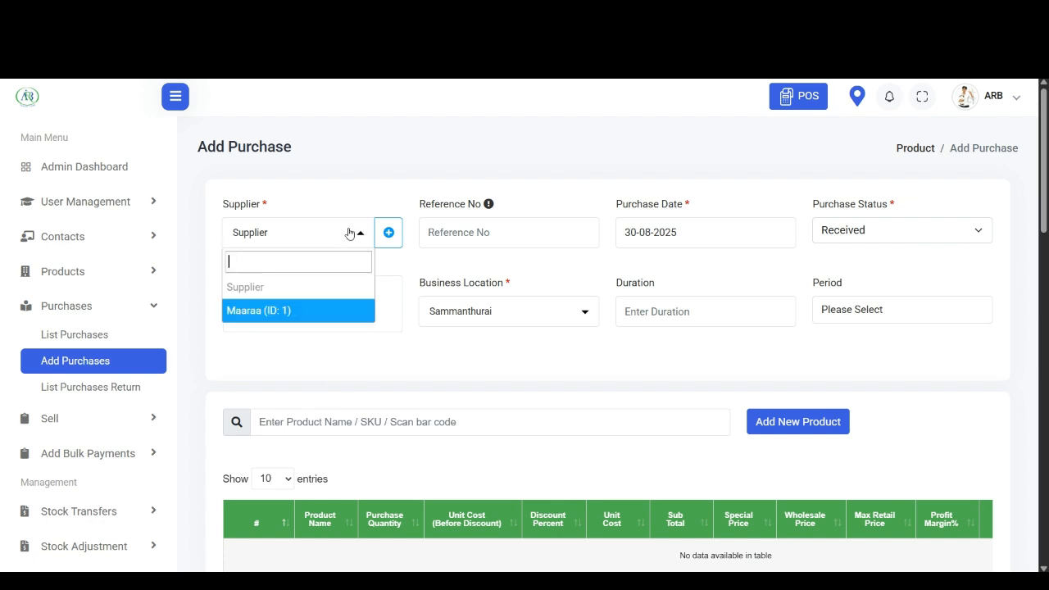
click(293, 311)
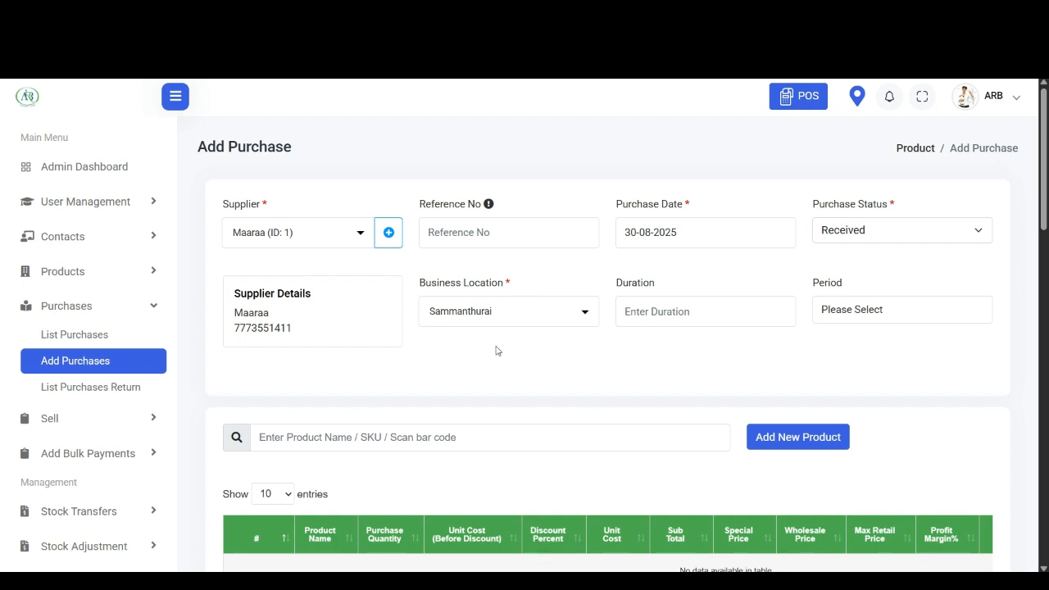
scroll(497, 345, down, 2)
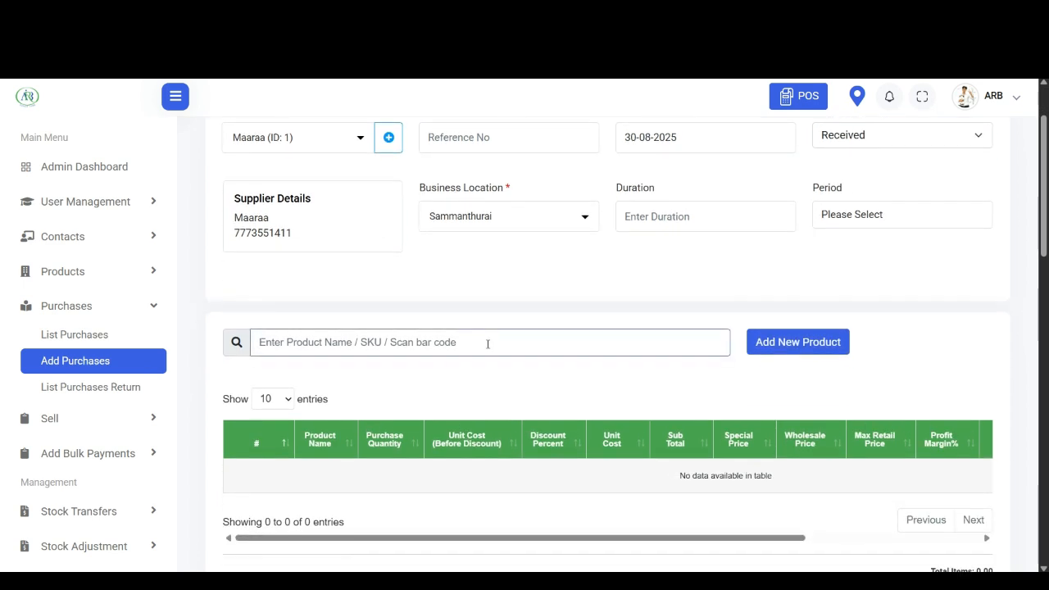
text(fl)
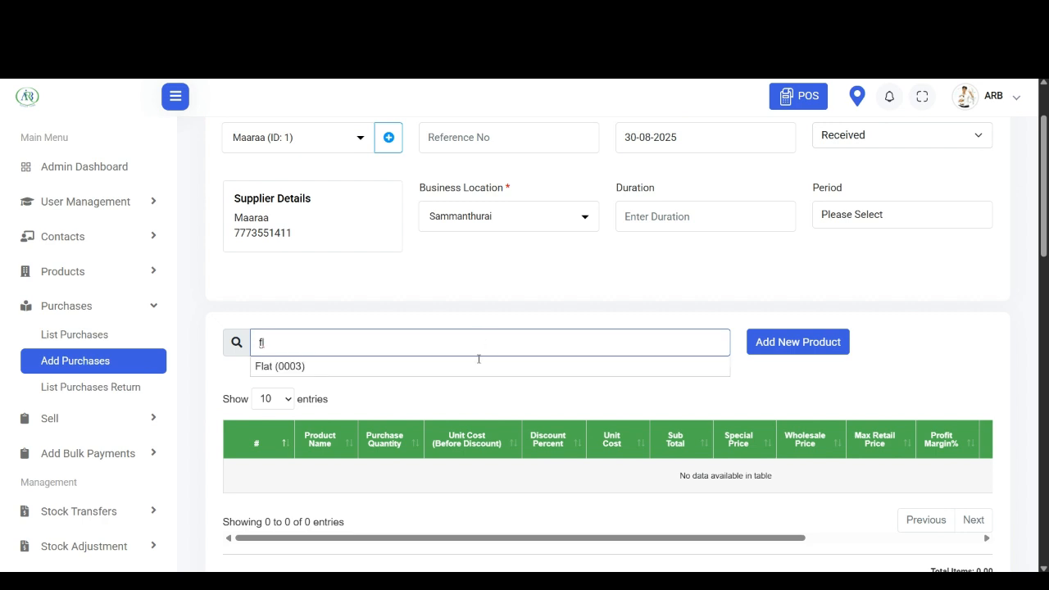
click(478, 367)
text(sne)
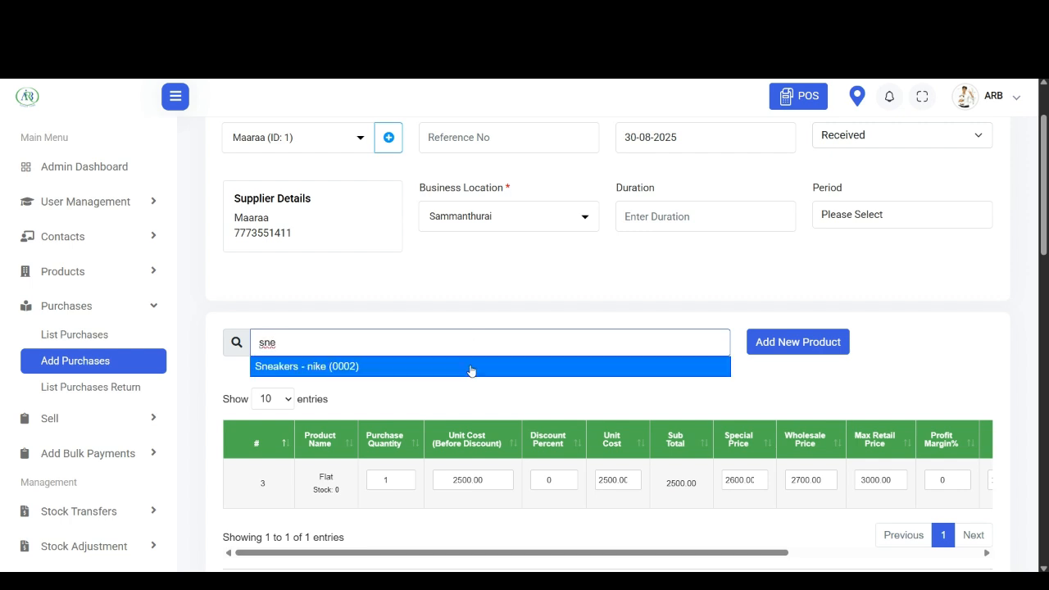
click(472, 368)
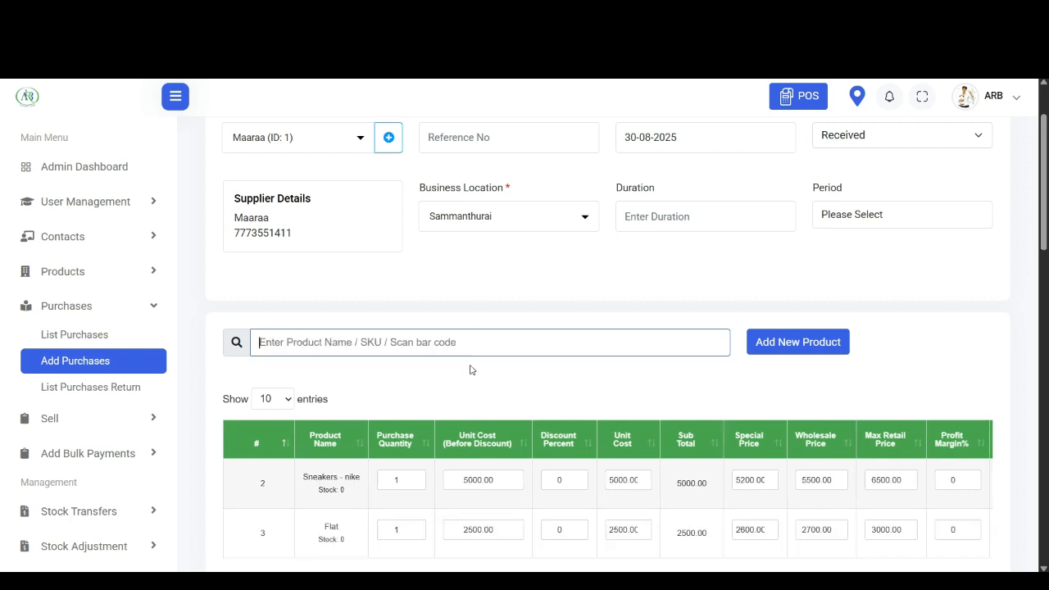
- Set the purchase quantity of Sneakers - nike to 10 and its expiry date to August 25
scroll(471, 369, down, 2)
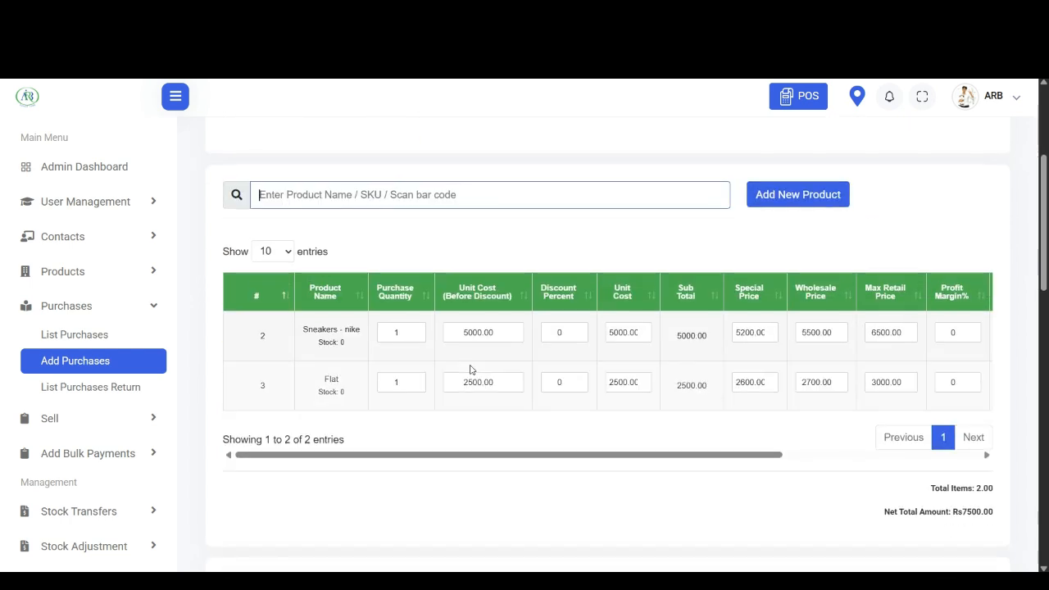
click(415, 336)
text(0)
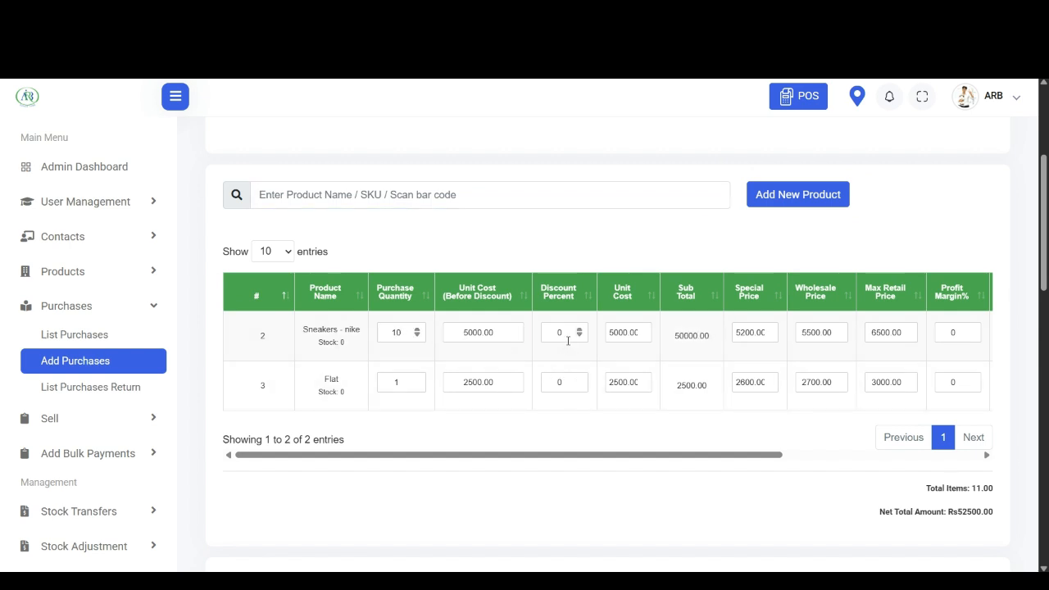
scroll(568, 340, right, 1)
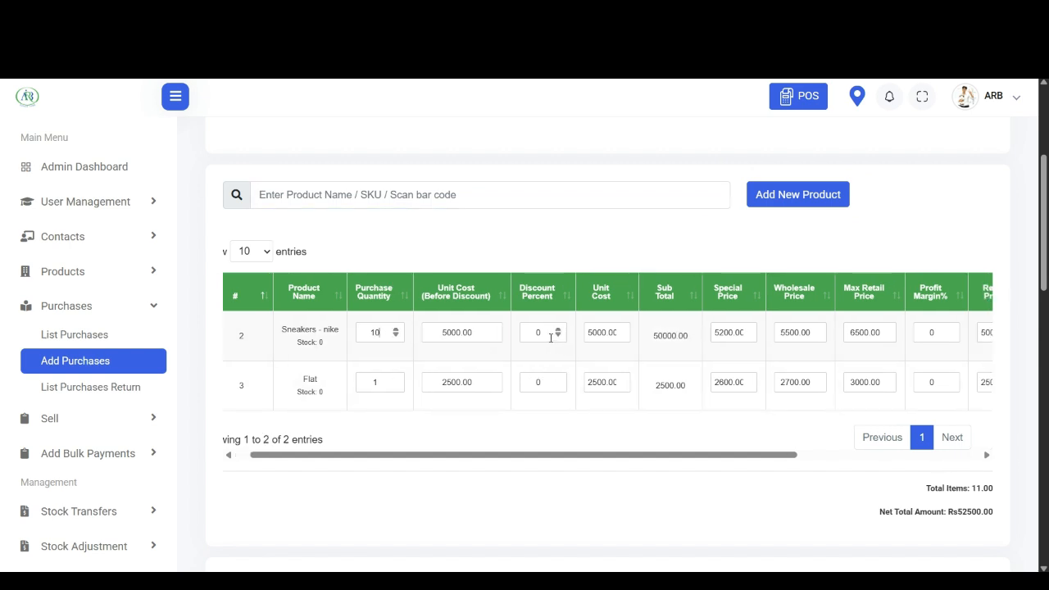
scroll(551, 337, right, 5)
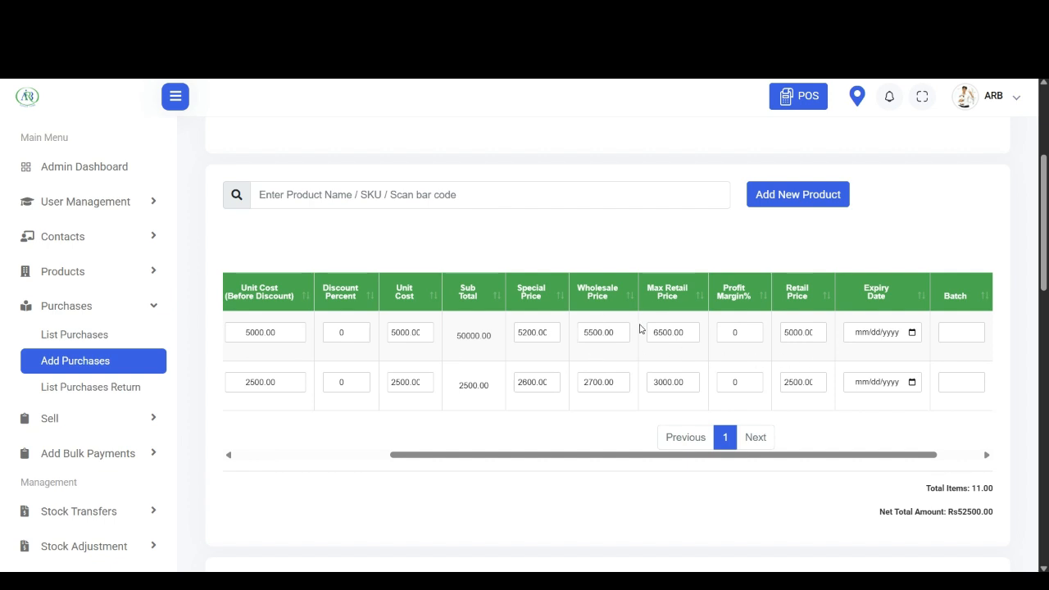
scroll(635, 329, right, 3)
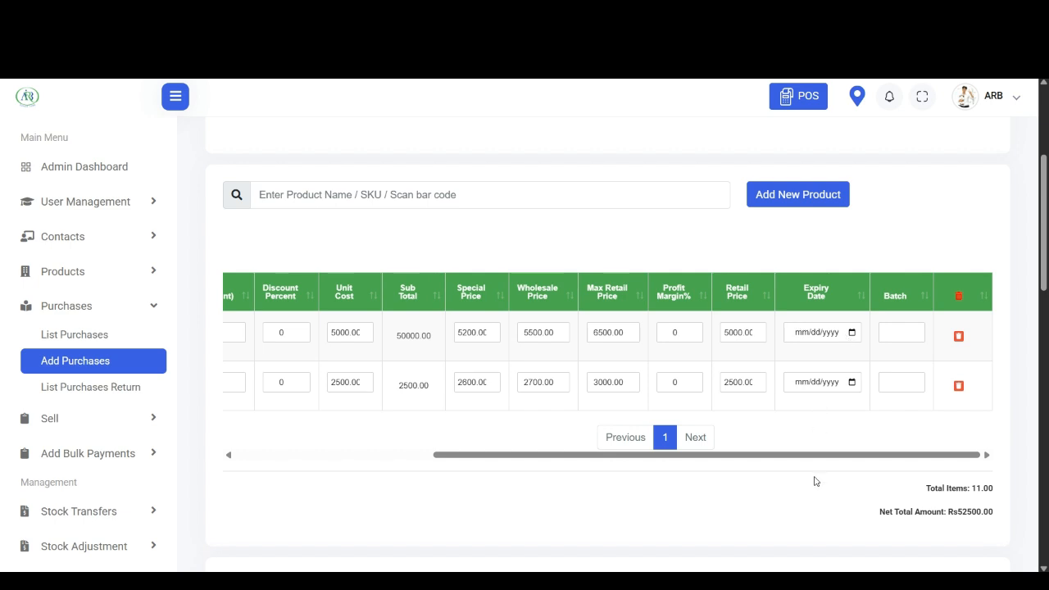
- Set the purchase quantity of the Flat product to 15
scroll(566, 352, left, 5)
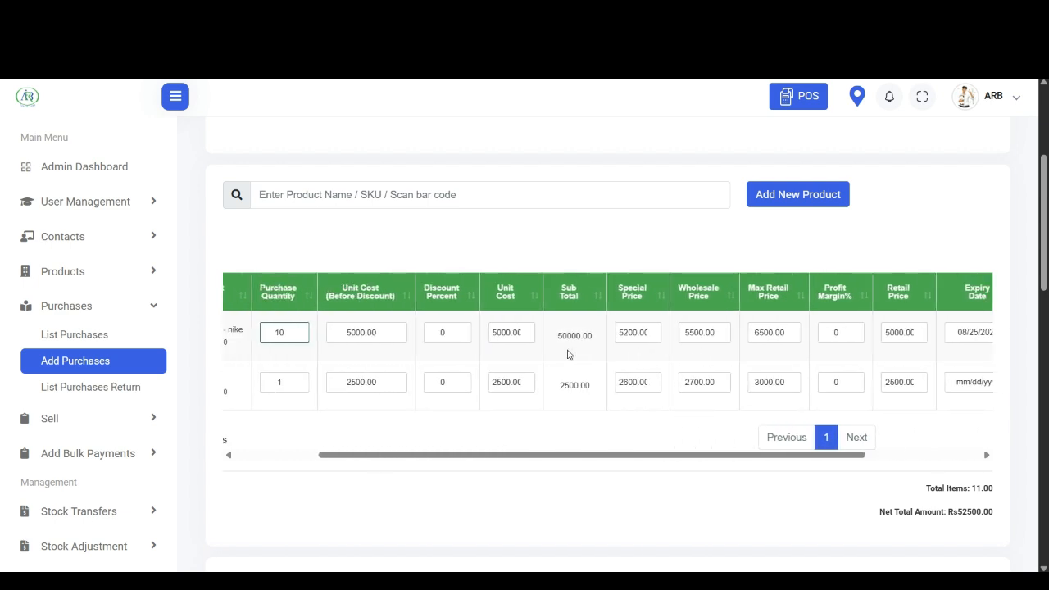
click(288, 380)
text(5)
- Apply a Fixed discount of 5000 to the whole purchase
scroll(289, 380, down, 1)
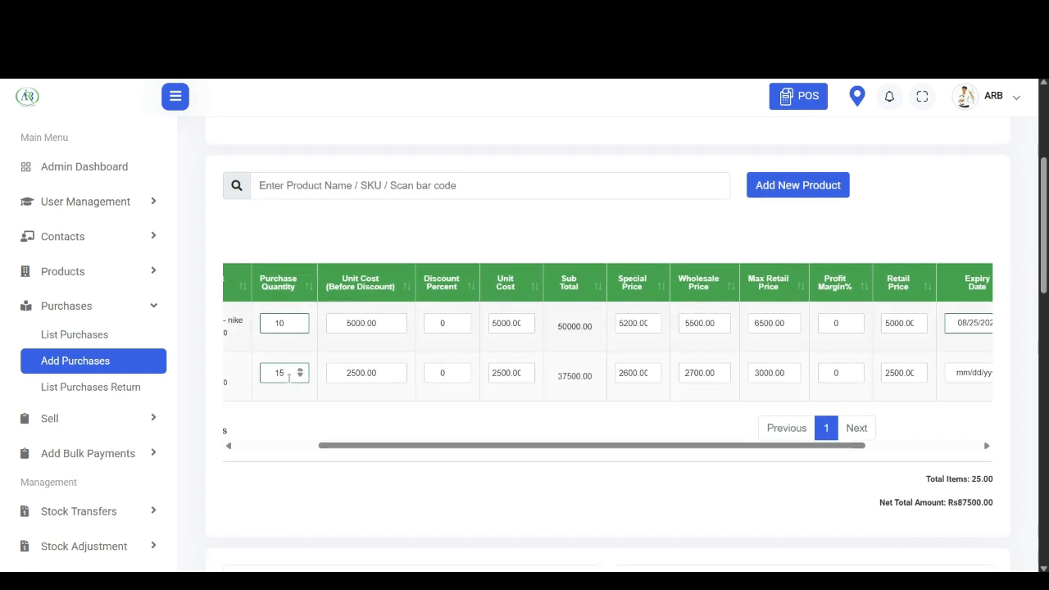
scroll(289, 379, down, 3)
scroll(288, 381, down, 1)
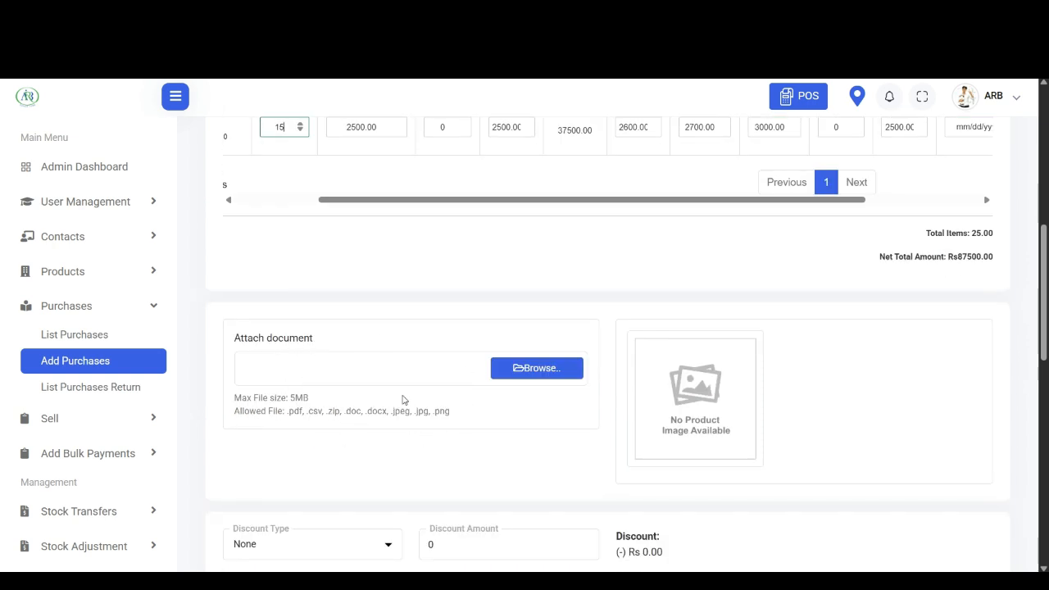
scroll(402, 399, down, 3)
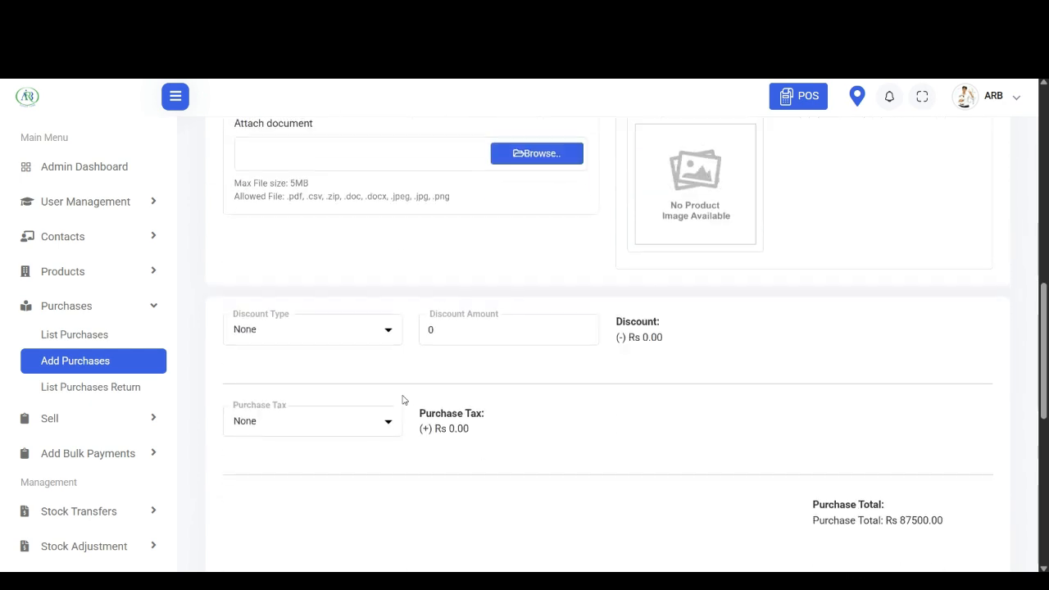
click(382, 328)
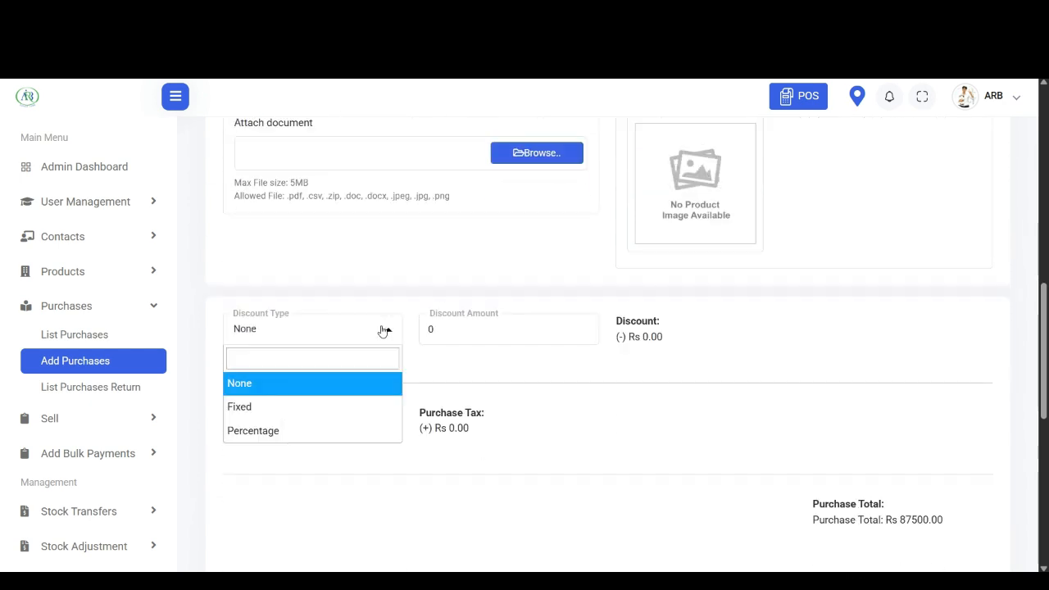
click(301, 414)
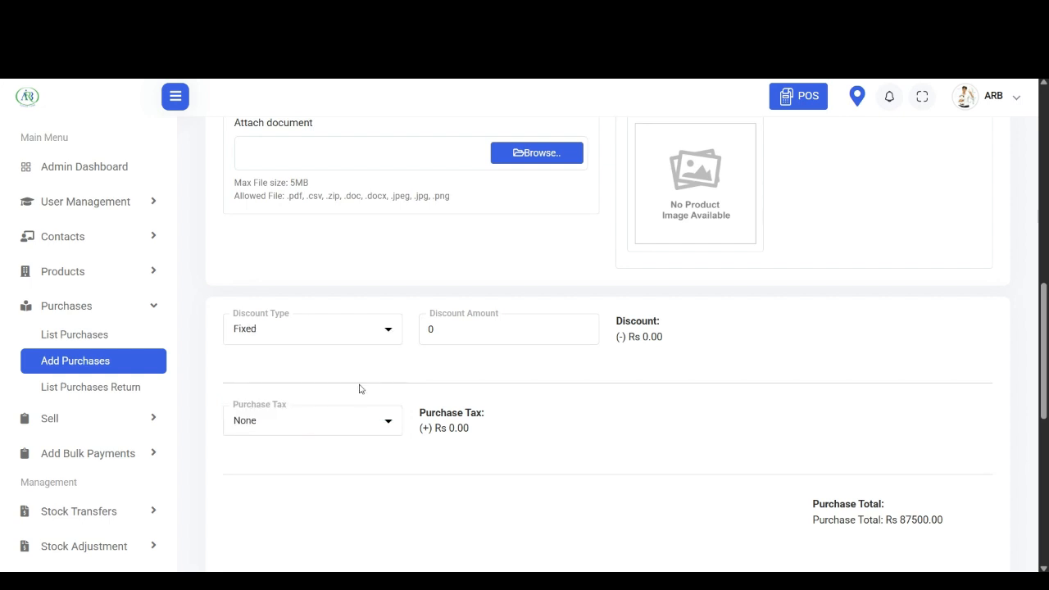
click(479, 327)
text(5000)
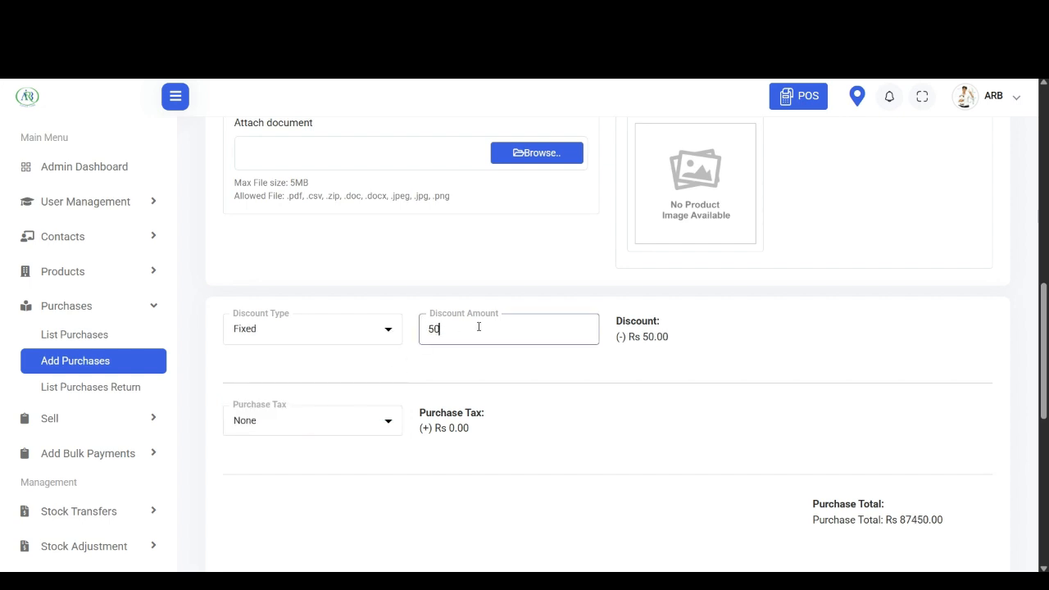
- Check which purchase tax options are available, without choosing another one
scroll(358, 372, down, 1)
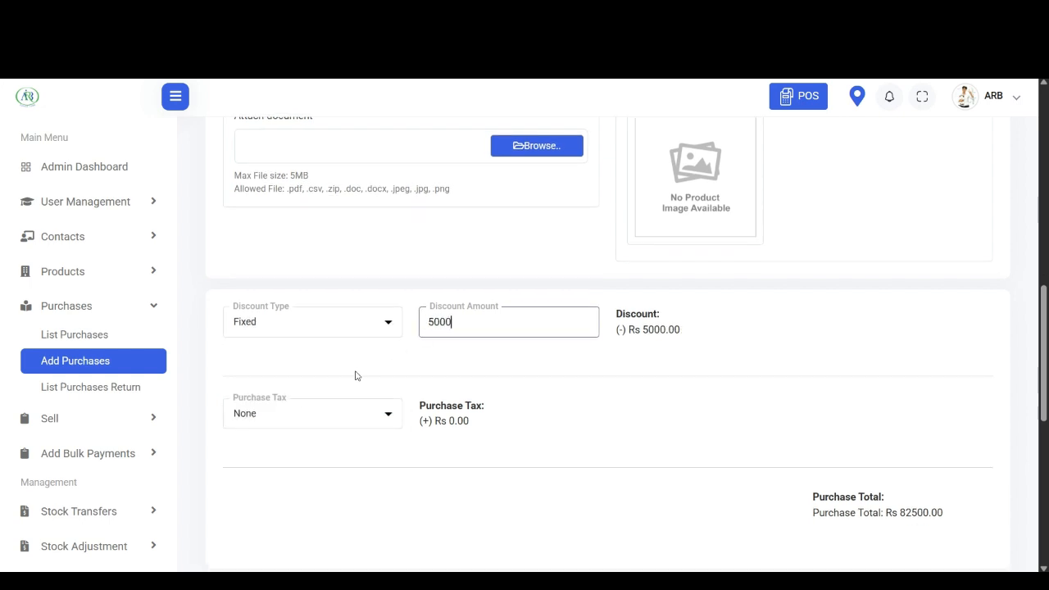
click(350, 327)
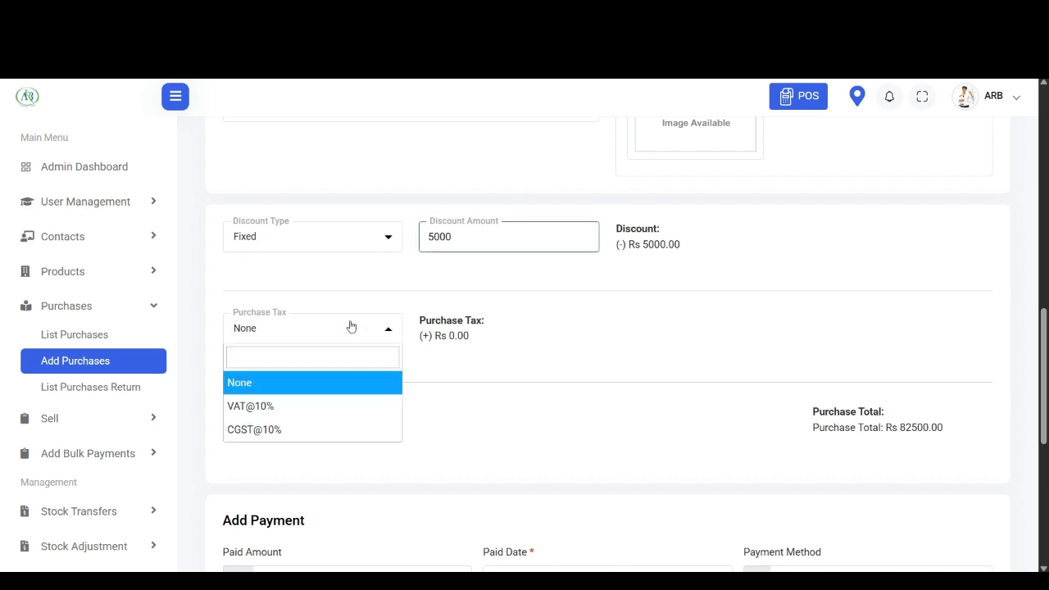
click(351, 327)
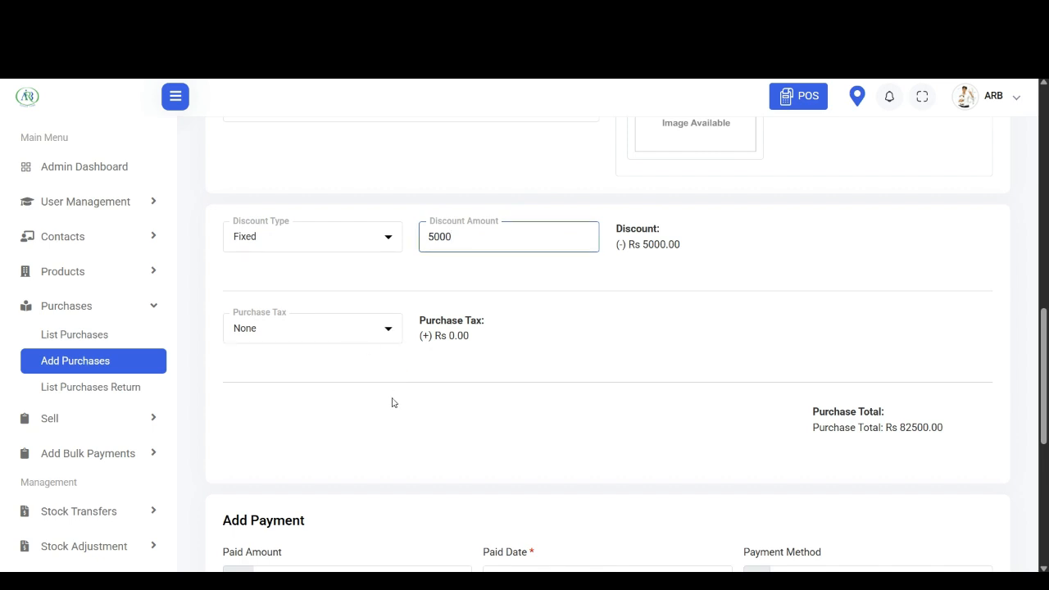
- Enter a payment for the purchase with a paid amount of 50000 and a paid date of 25-08-2025
scroll(392, 403, down, 1)
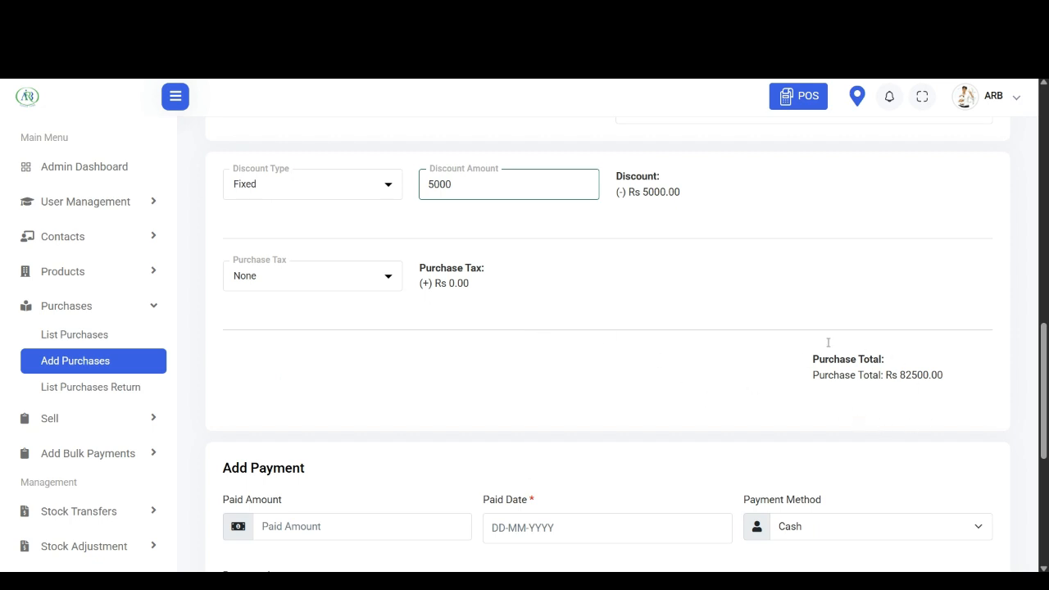
scroll(860, 416, down, 1)
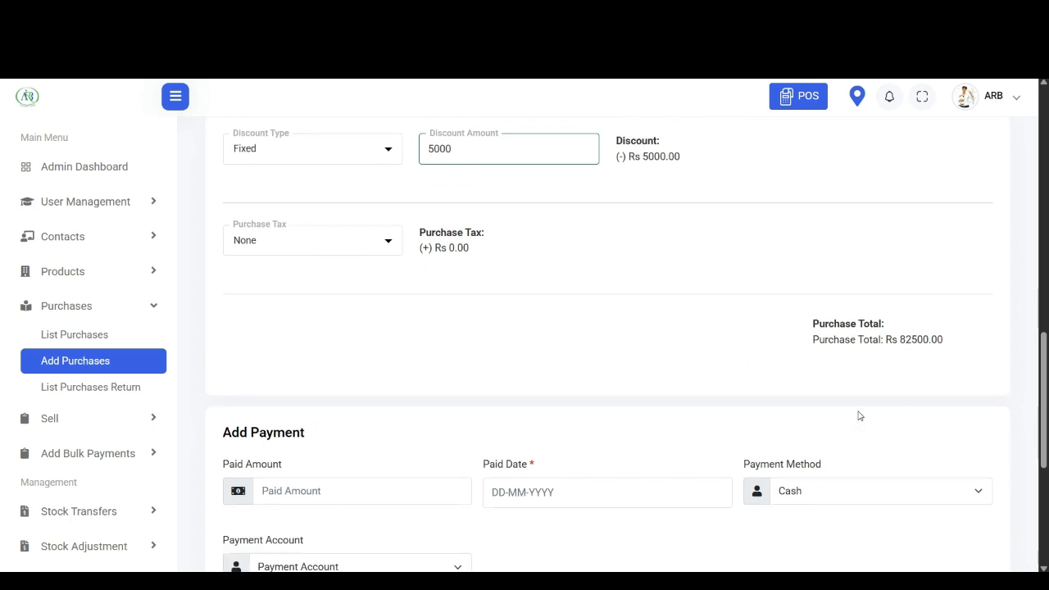
scroll(860, 417, down, 2)
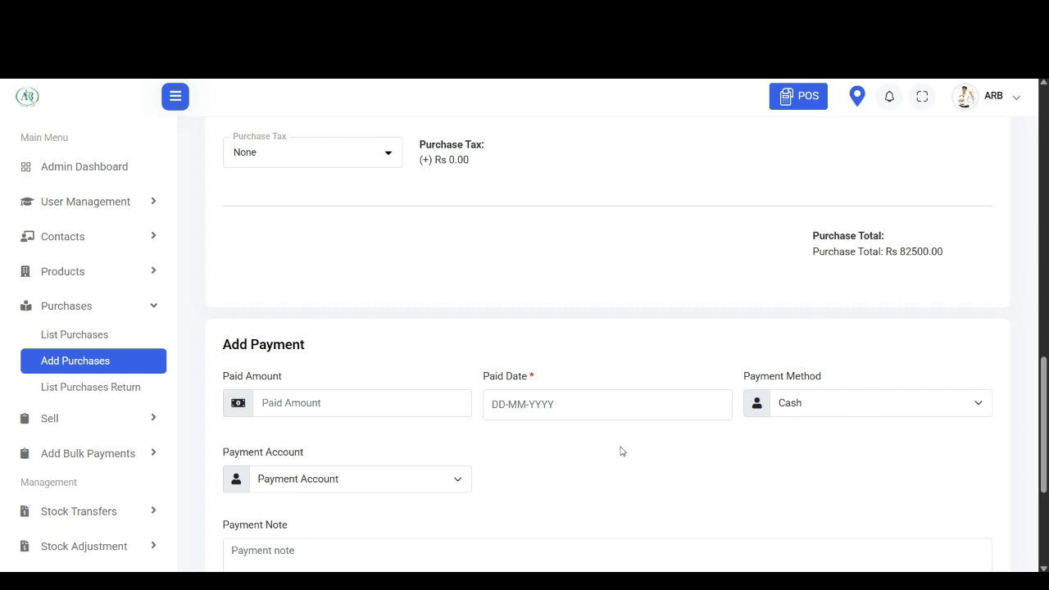
scroll(622, 451, down, 1)
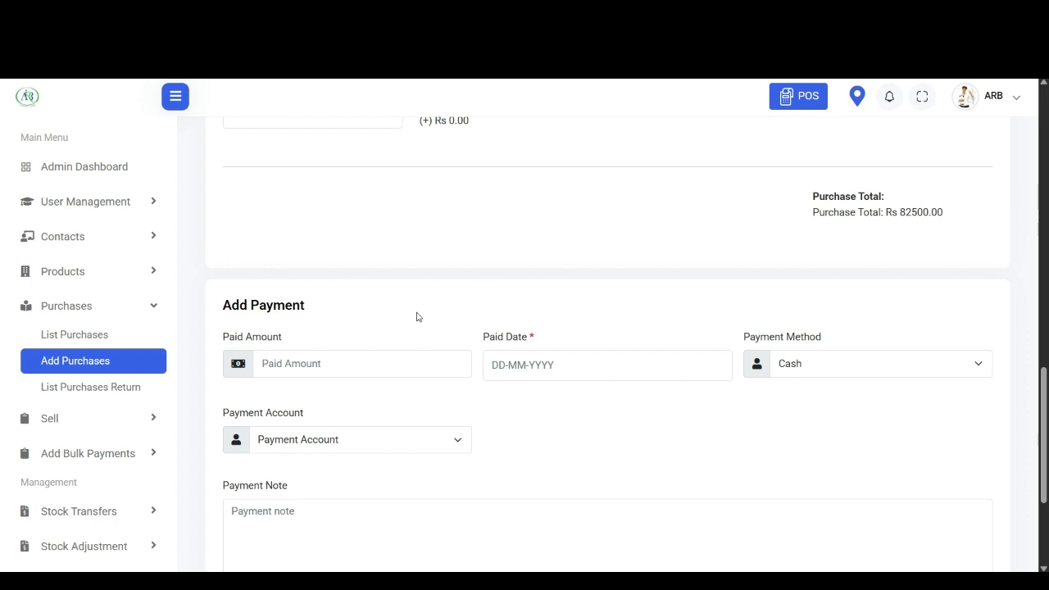
click(379, 360)
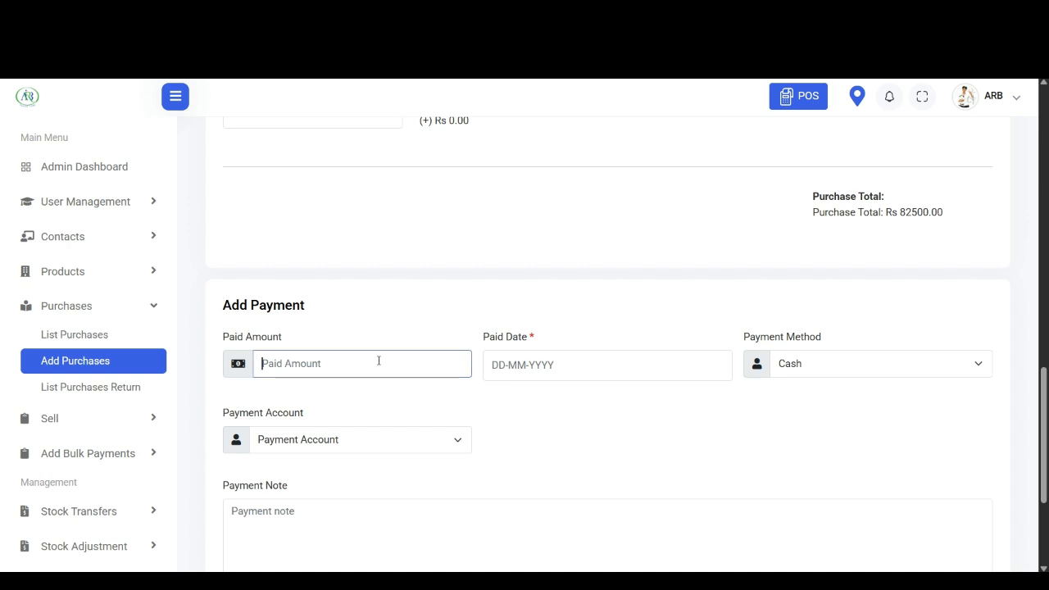
text(50000)
click(557, 363)
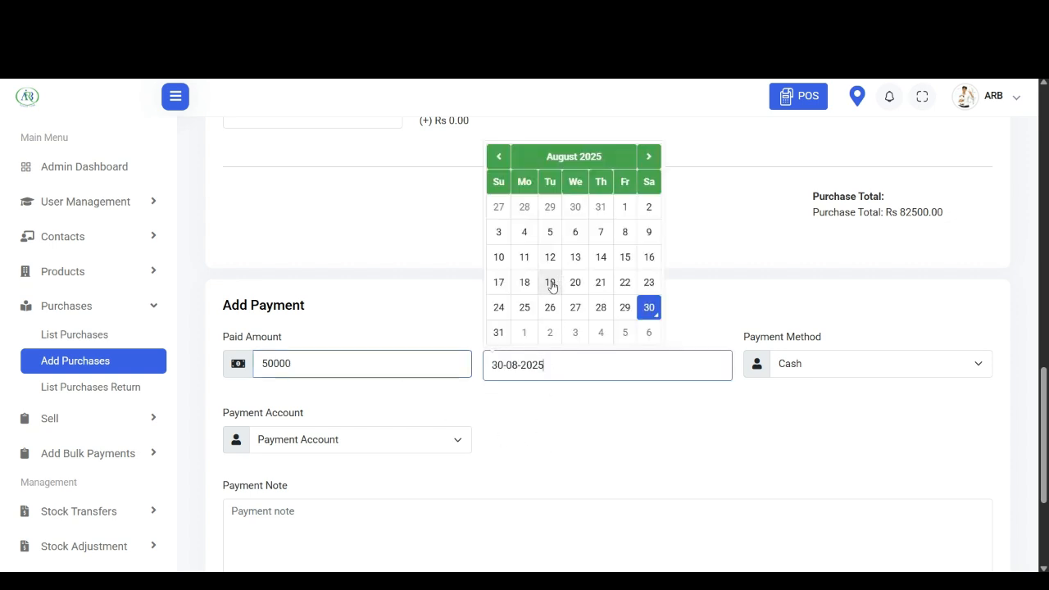
click(525, 308)
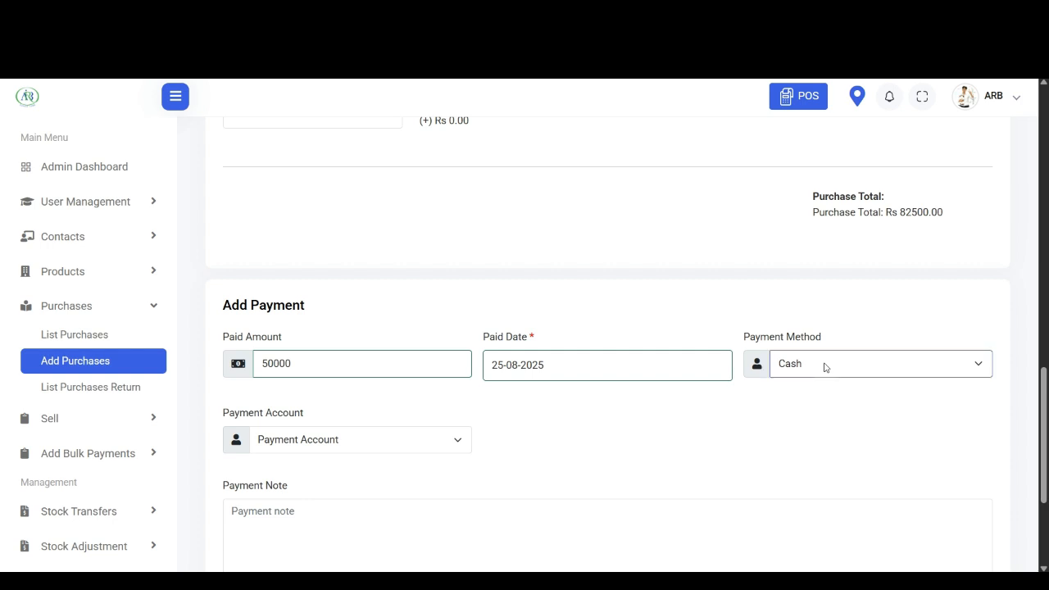
- Switch the payment method to Credit Card to view its card fields, and set it back to Cash
scroll(691, 414, down, 1)
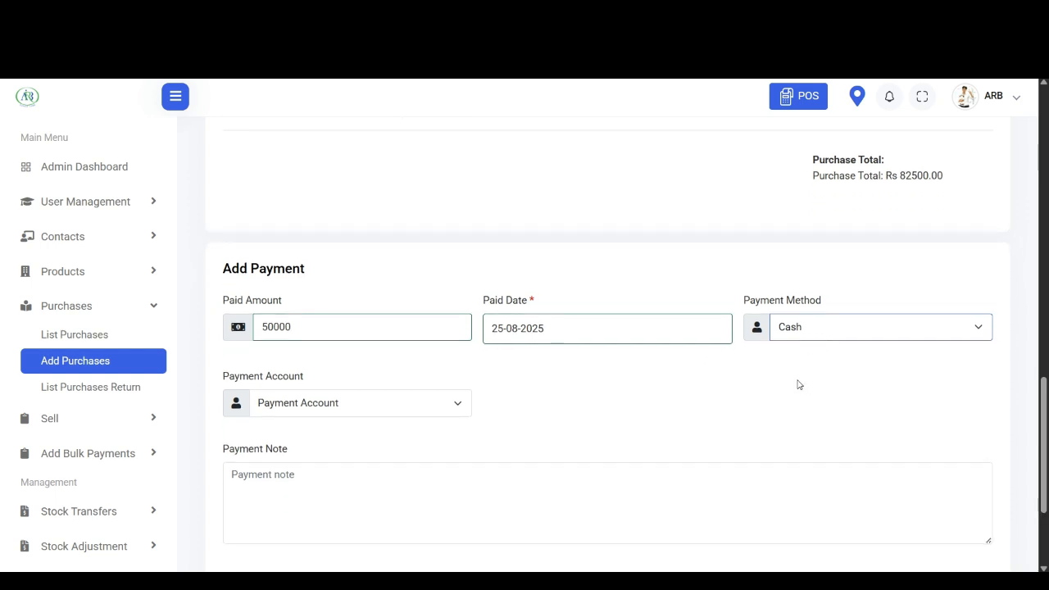
click(808, 374)
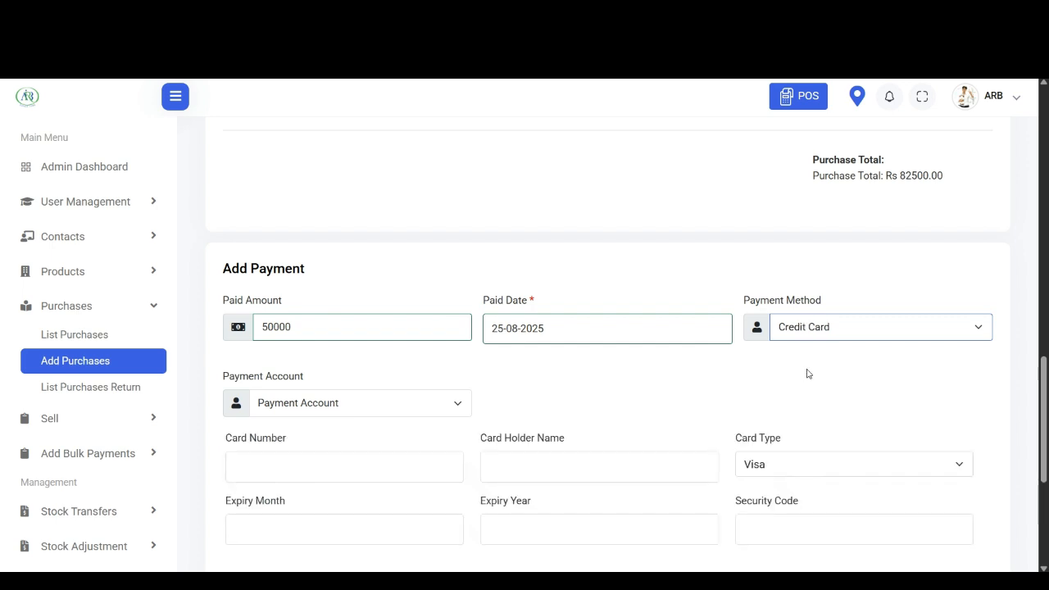
scroll(809, 374, down, 1)
scroll(808, 373, down, 1)
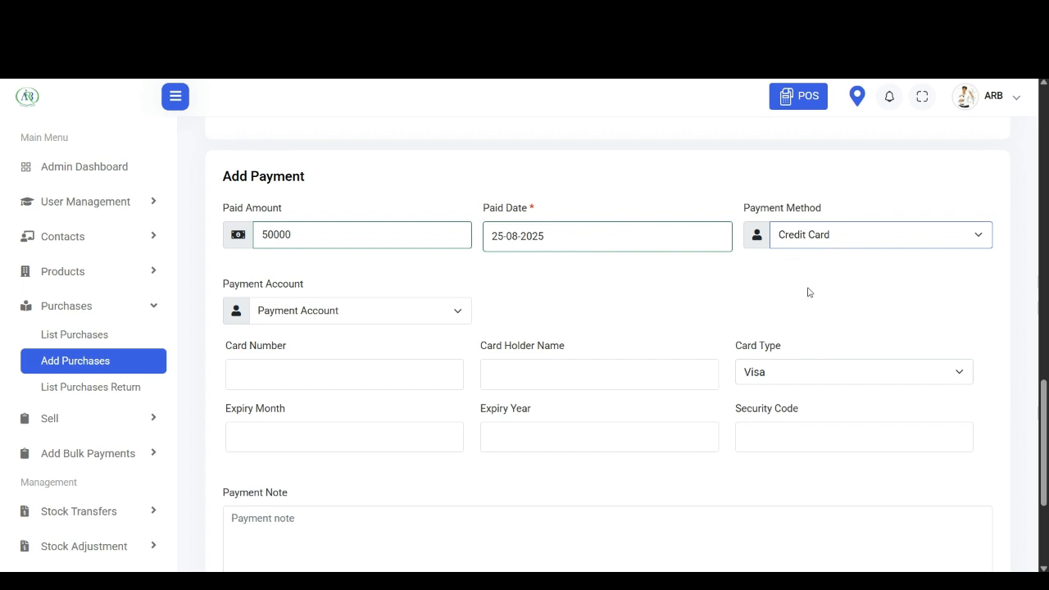
scroll(725, 295, down, 2)
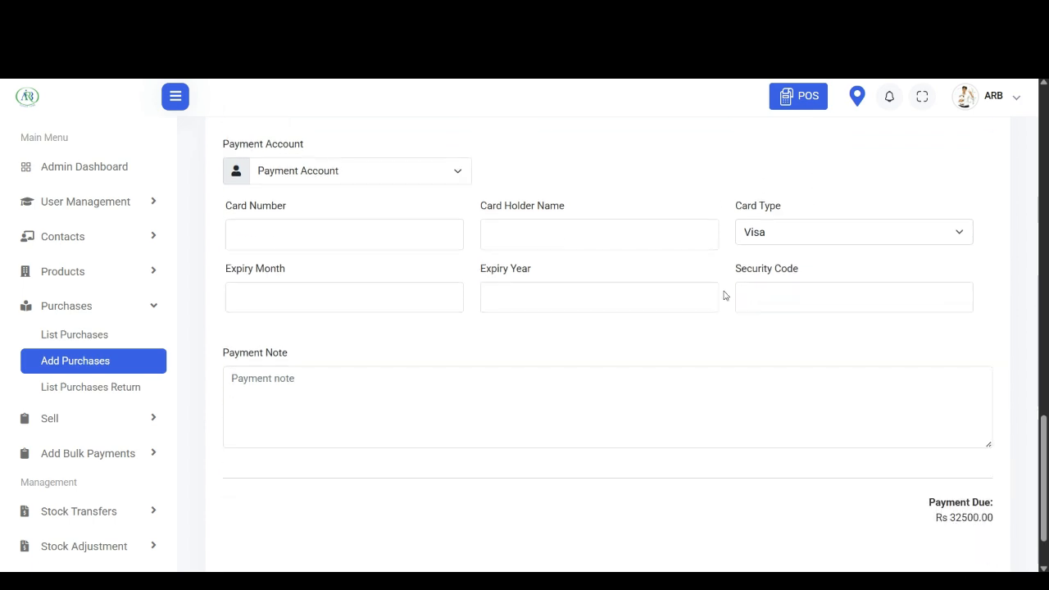
scroll(726, 296, up, 2)
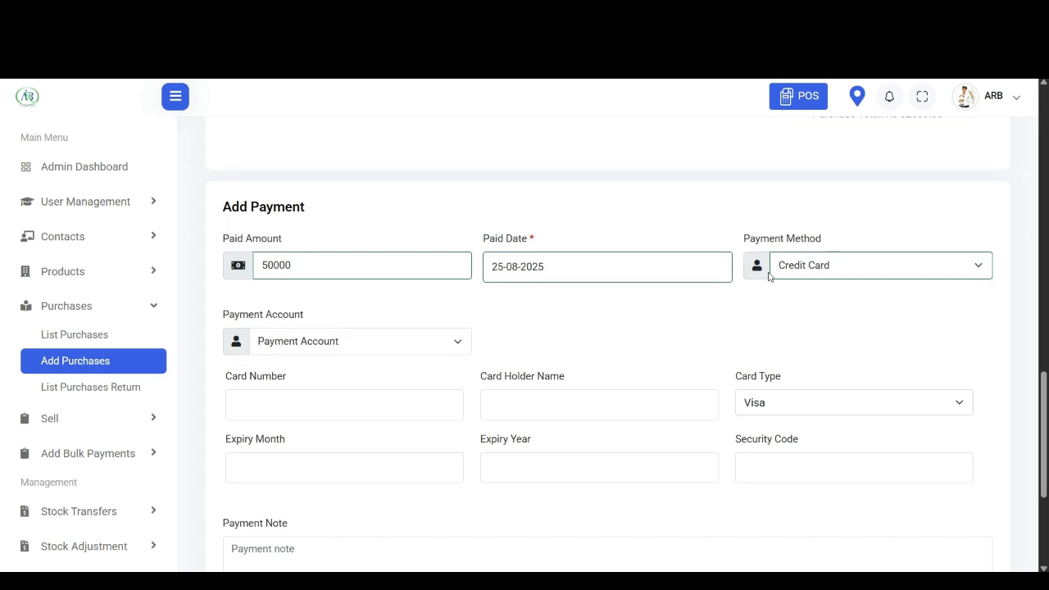
click(808, 295)
- Save the completed purchase
scroll(695, 322, down, 2)
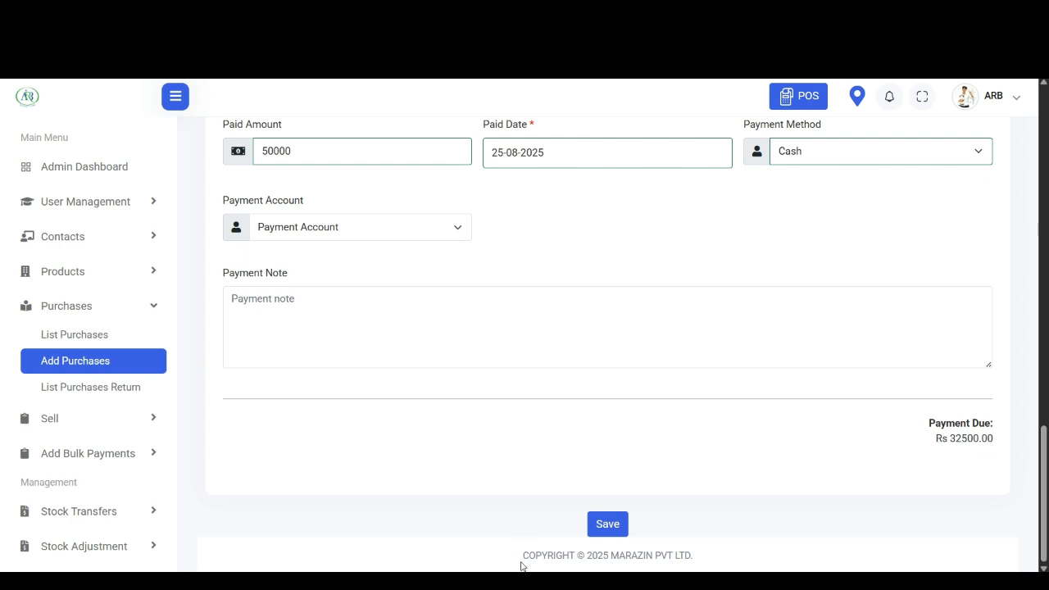
click(607, 526)
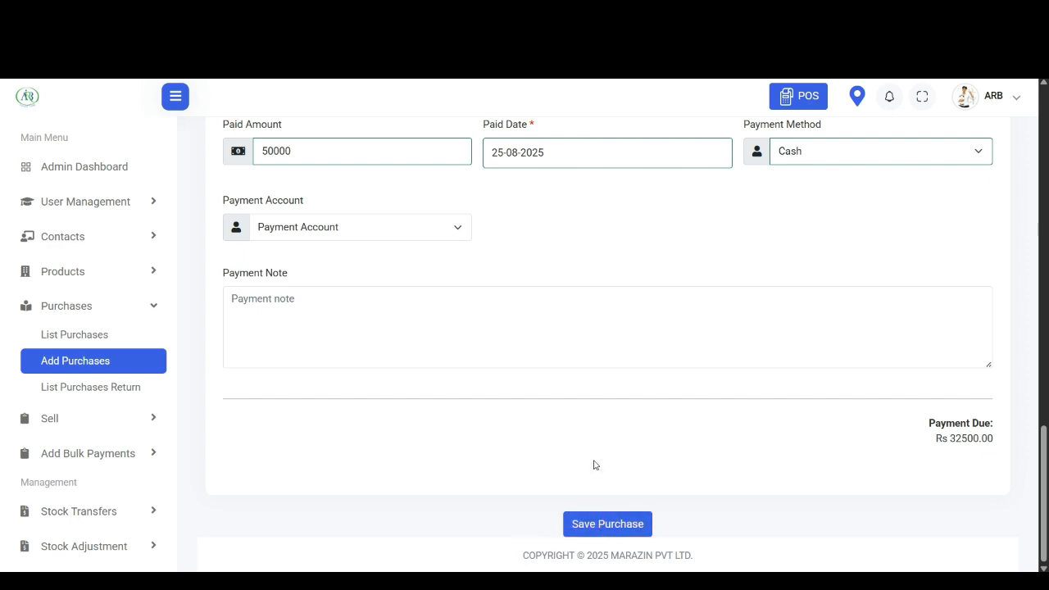
- Save the purchase and review its entry across all columns of the purchases list
click(610, 523)
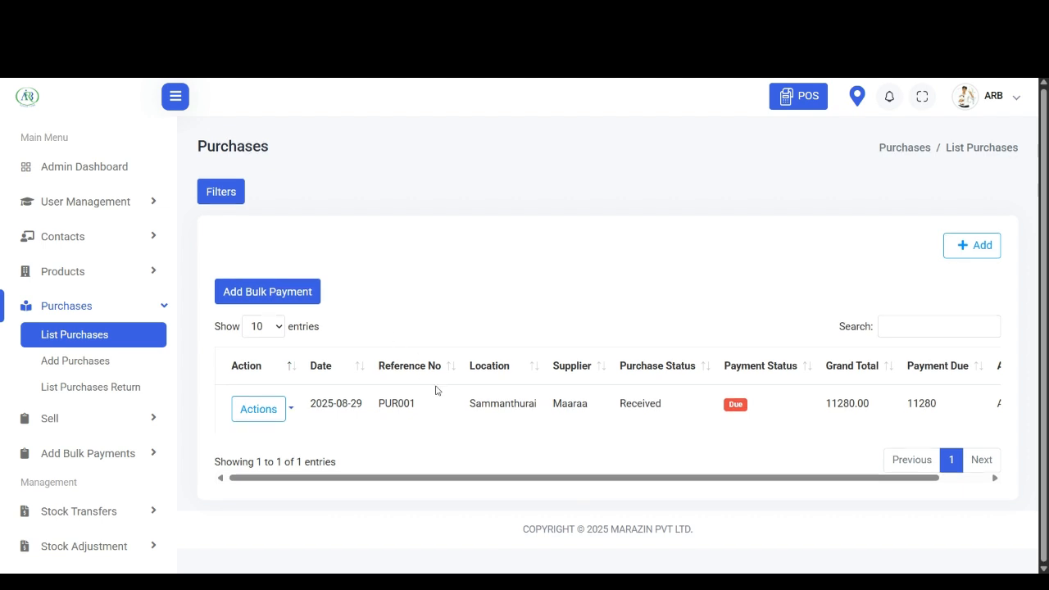
scroll(437, 391, right, 2)
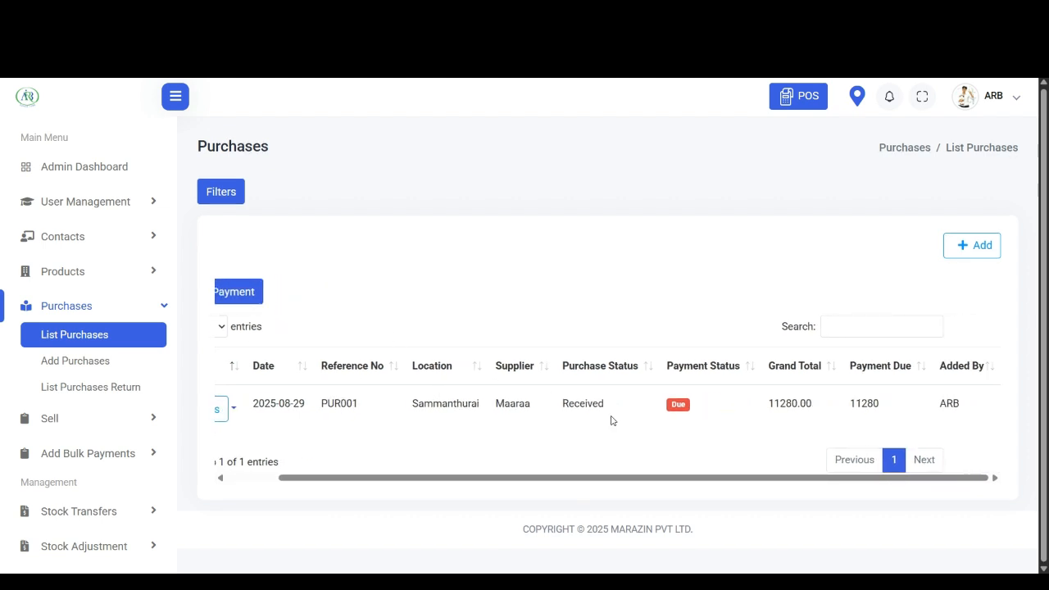
scroll(714, 392, left, 2)
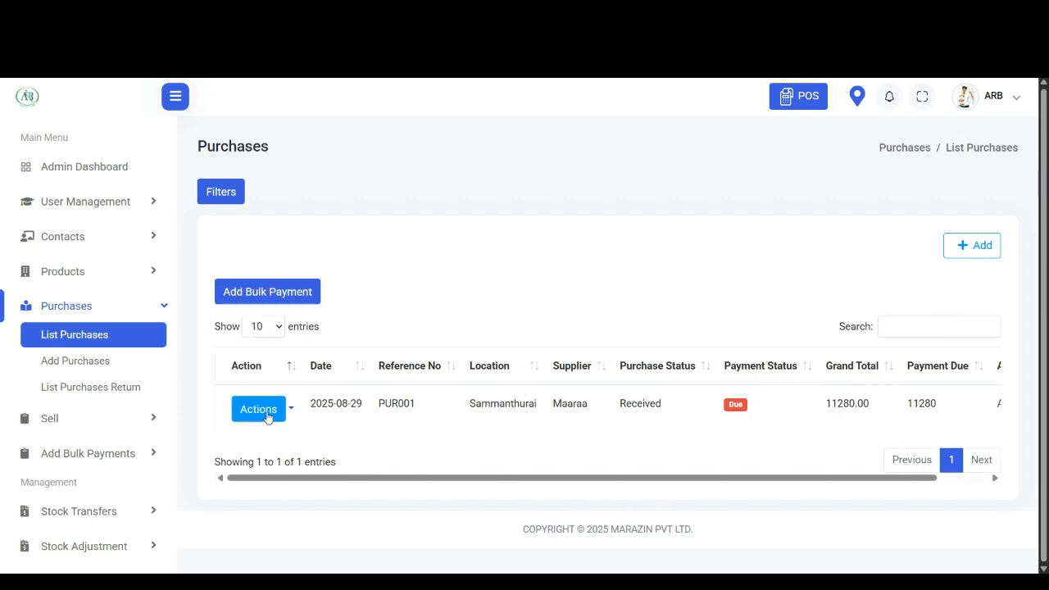
- Add a payment of 5000 to the listed Sammanthurai purchase, keeping Cash as the method, and save it
click(267, 418)
scroll(268, 426, down, 2)
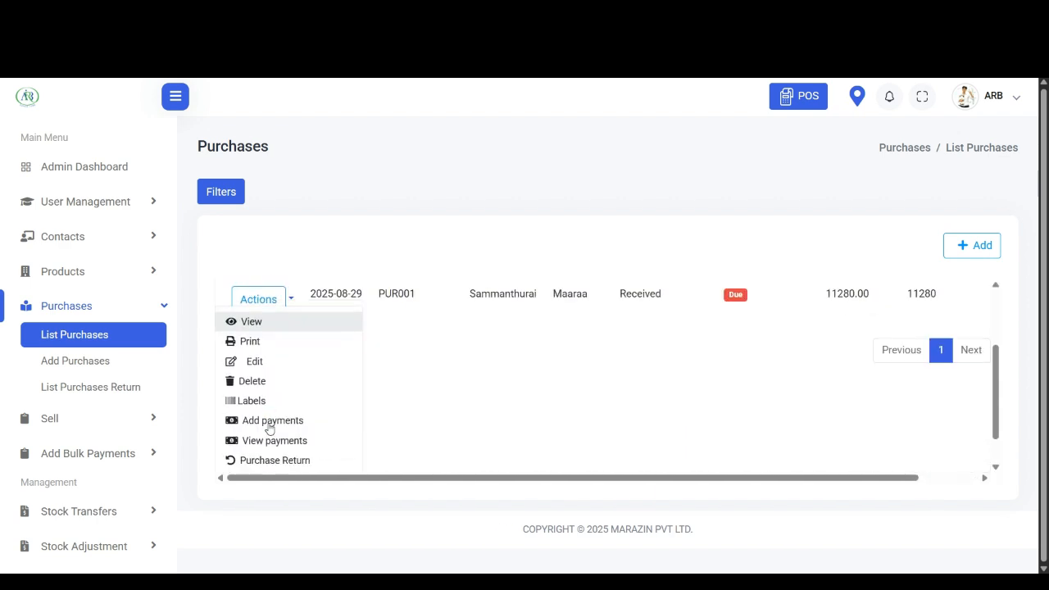
scroll(267, 419, down, 1)
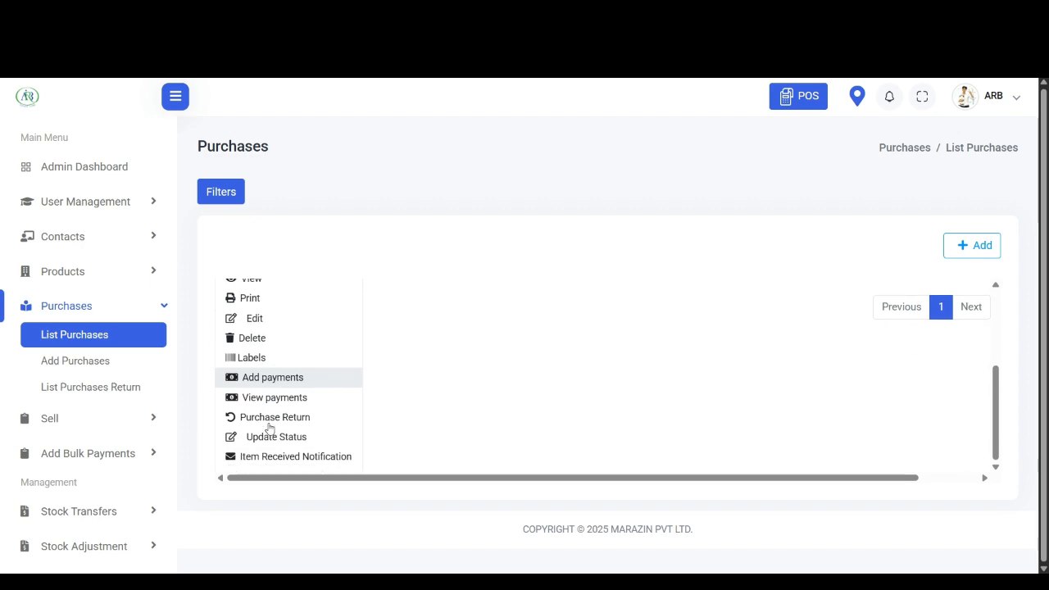
click(274, 378)
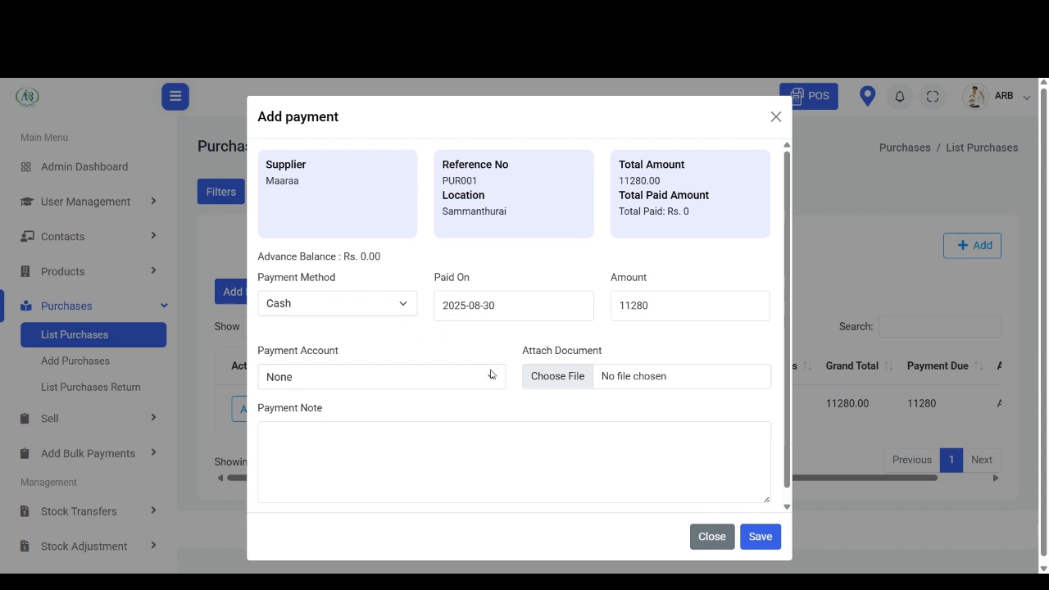
click(656, 309)
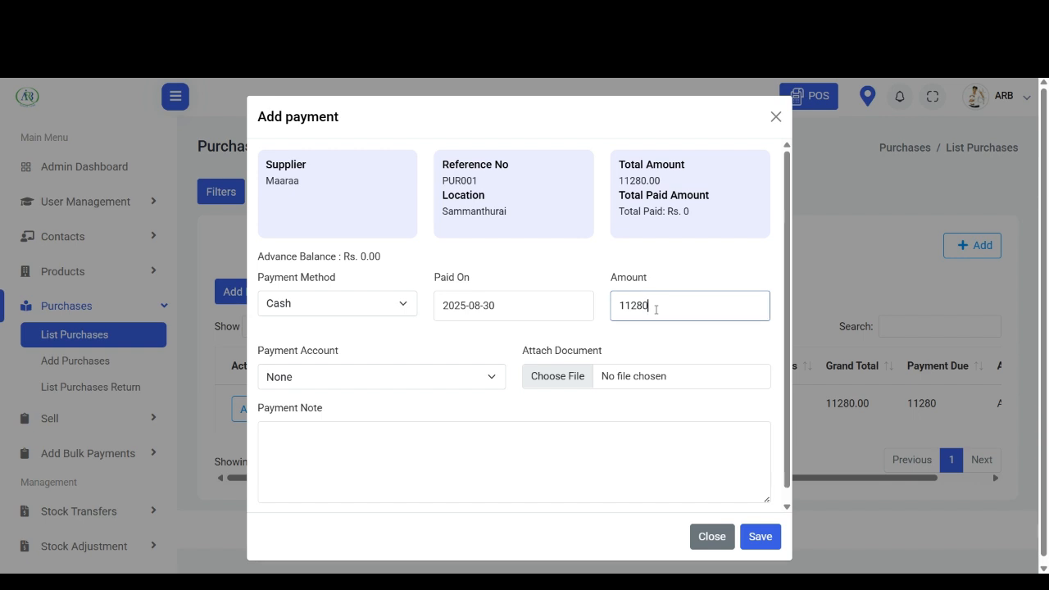
key(BackSpace)
key(BackSpace)
key(BackSpace)
key(BackSpace)
key(BackSpace)
text(5000)
click(759, 537)
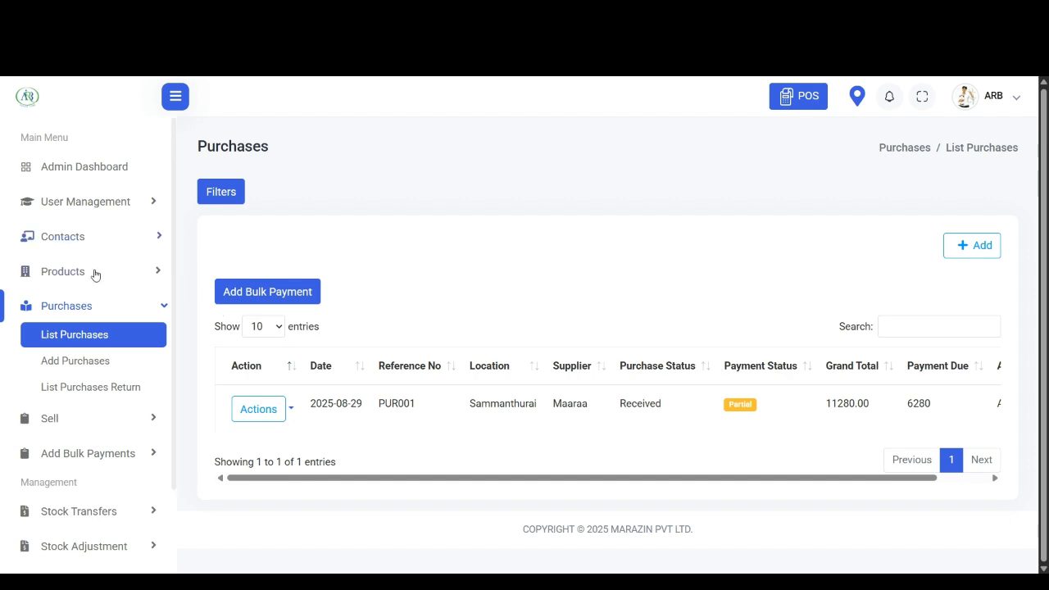
- Start a new purchase return for the supplier with business location Sammanthurai and the date 25-08-2025
click(97, 390)
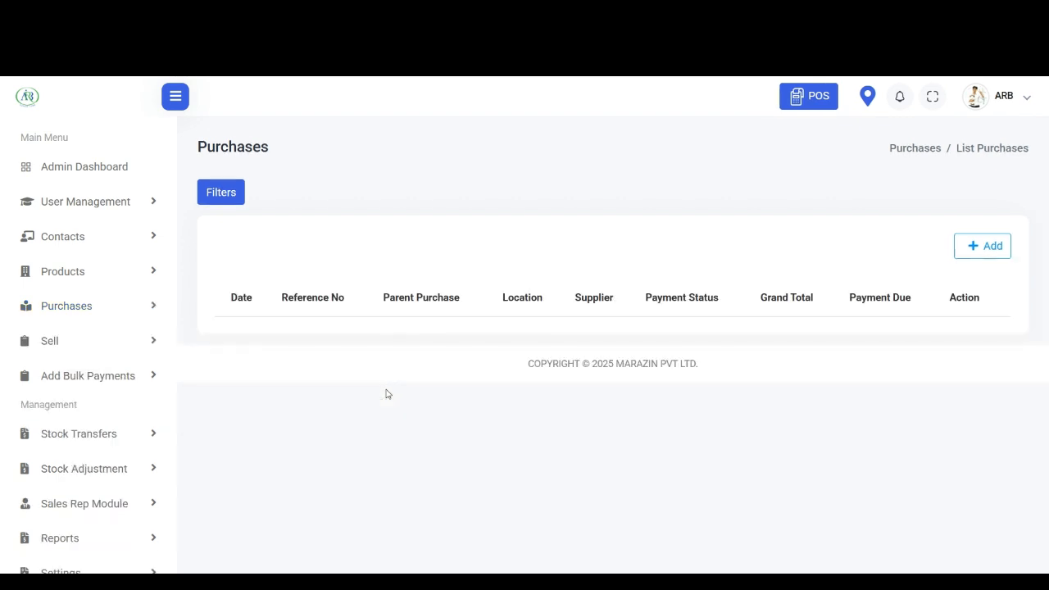
click(975, 248)
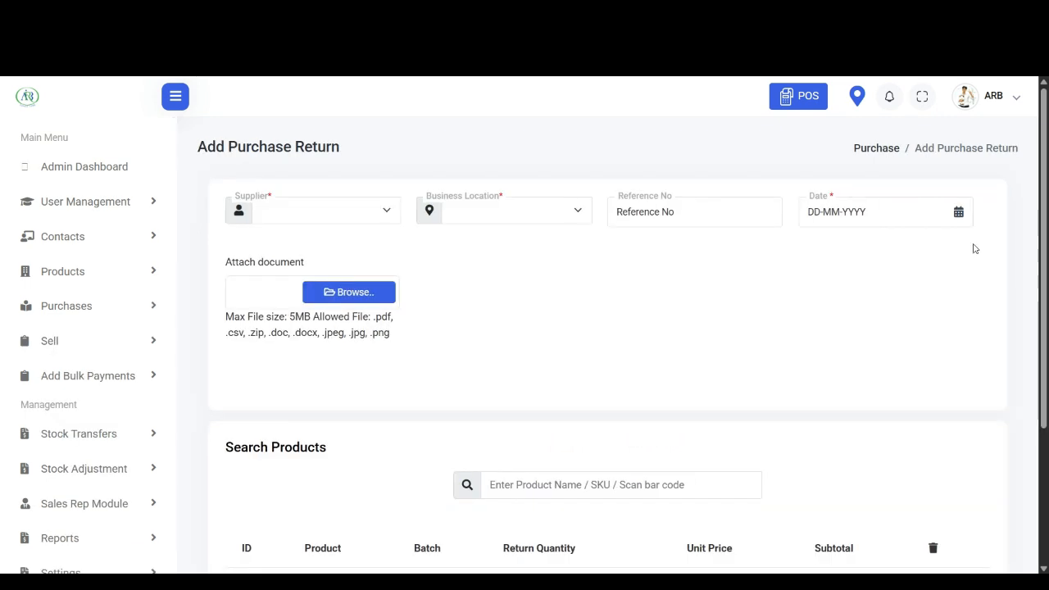
click(354, 213)
click(342, 259)
click(516, 210)
click(506, 257)
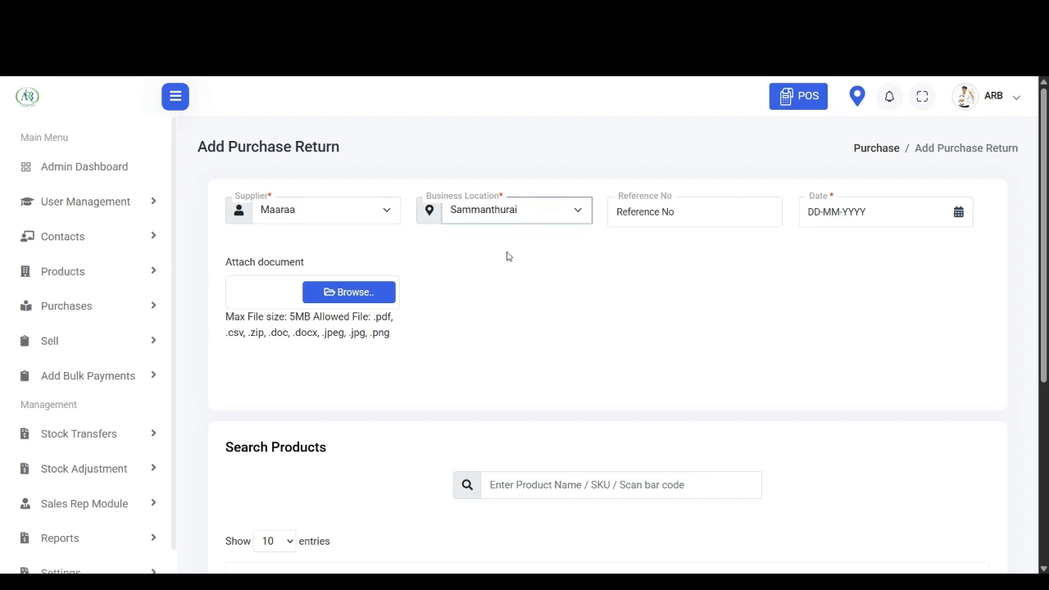
click(849, 212)
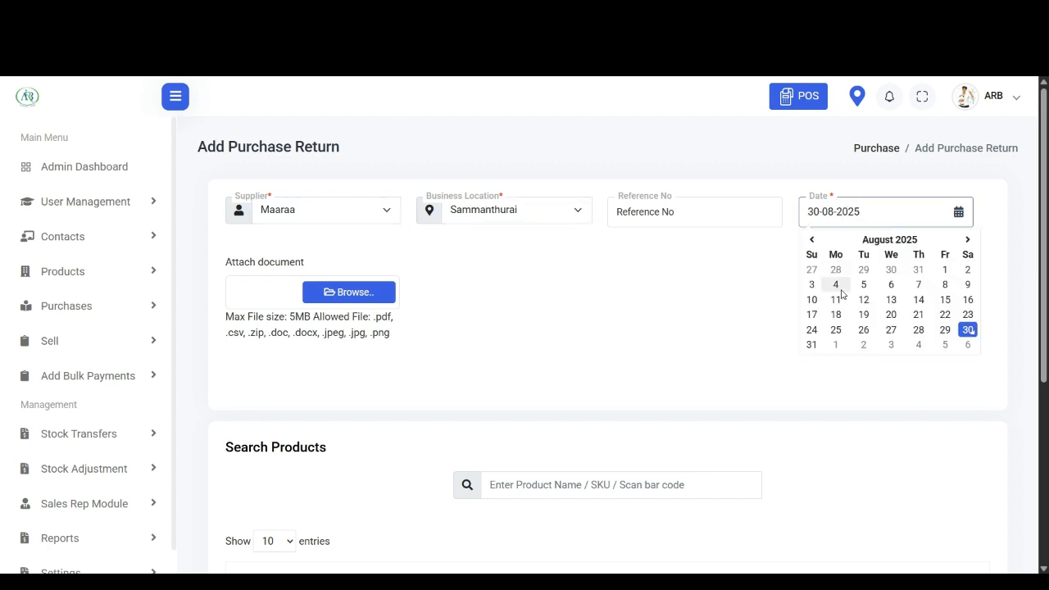
click(836, 330)
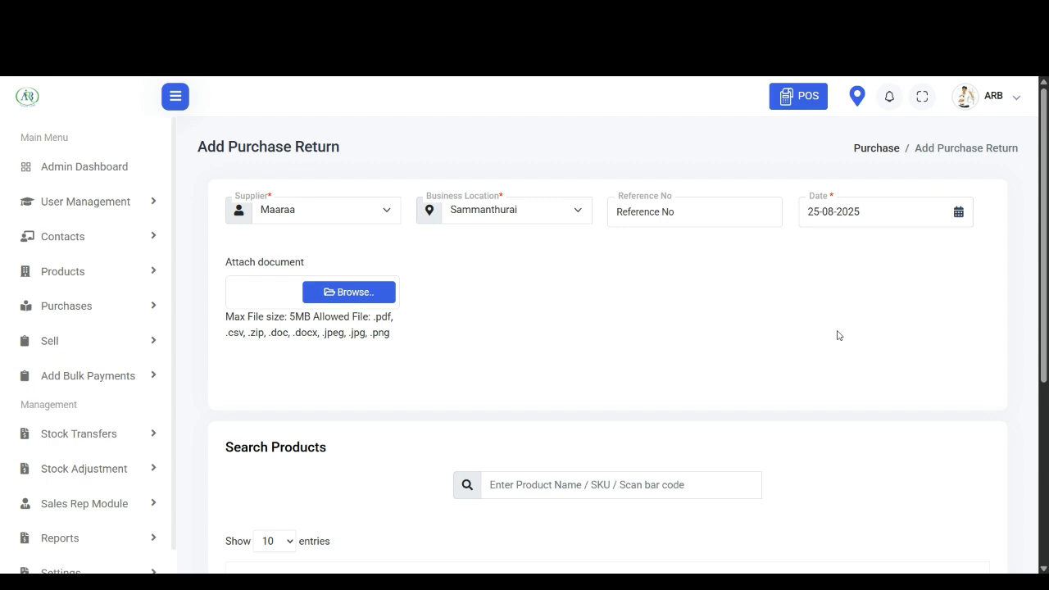
- Find Anchor 400g Milk in the product search and add it to the purchase return
scroll(837, 335, down, 1)
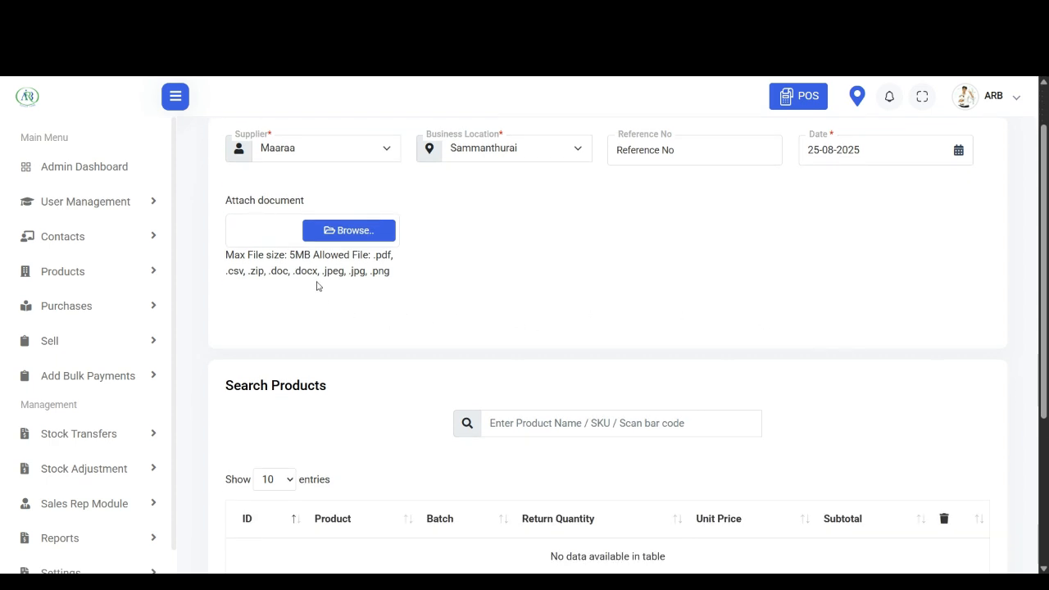
scroll(320, 283, down, 2)
click(565, 271)
text(a)
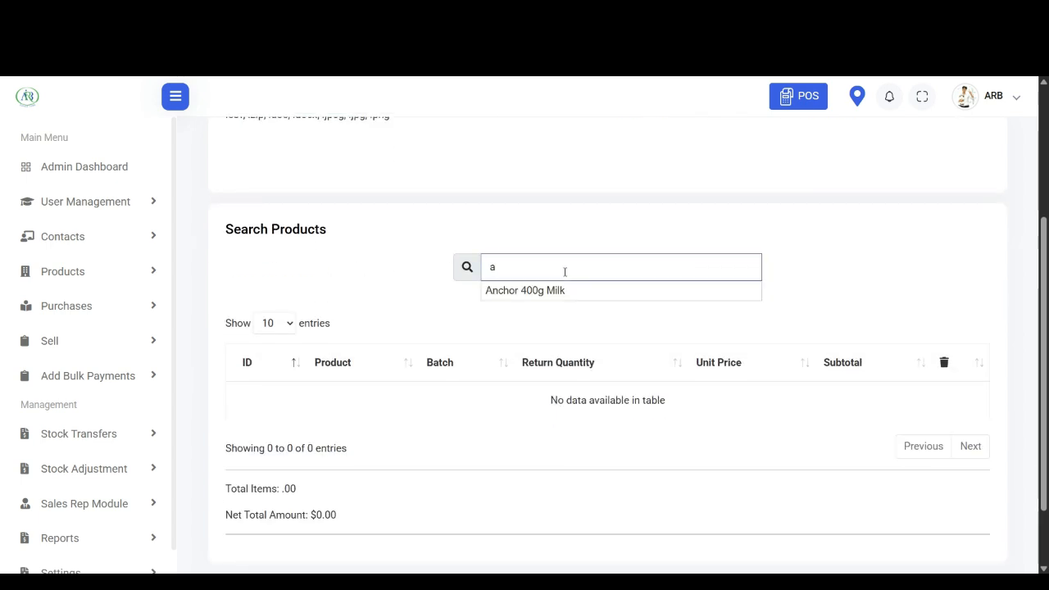
click(565, 293)
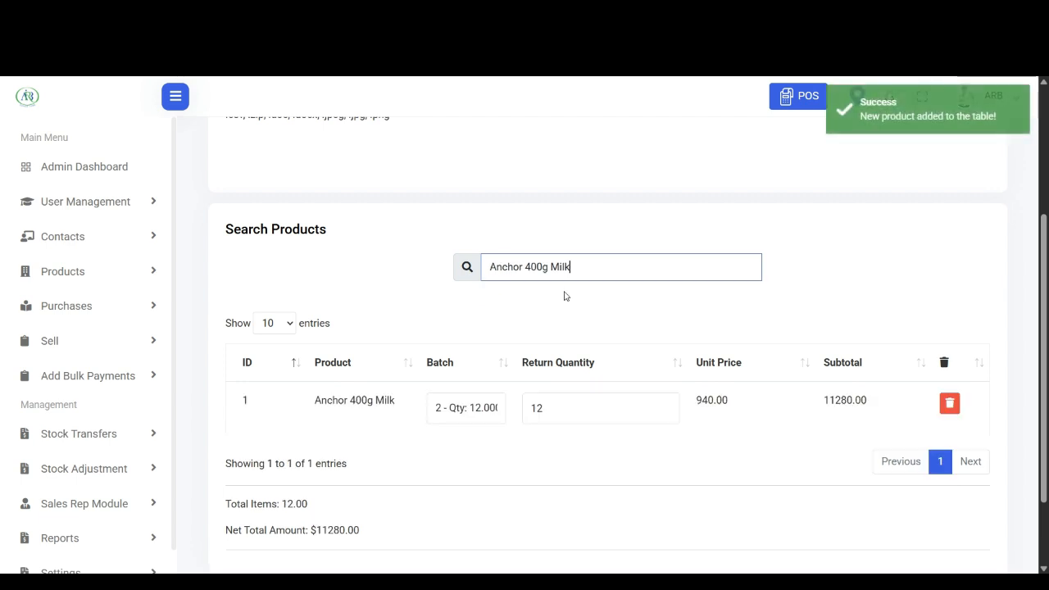
- Set the return quantity of Anchor 400g Milk to 5 and save the purchase return
scroll(565, 296, down, 1)
click(557, 354)
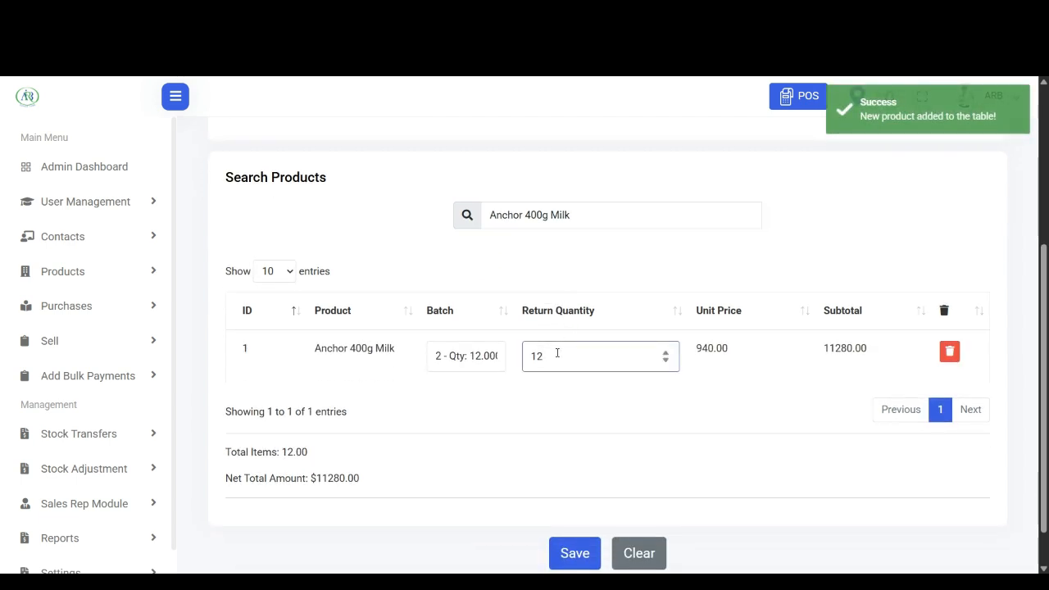
key(BackSpace)
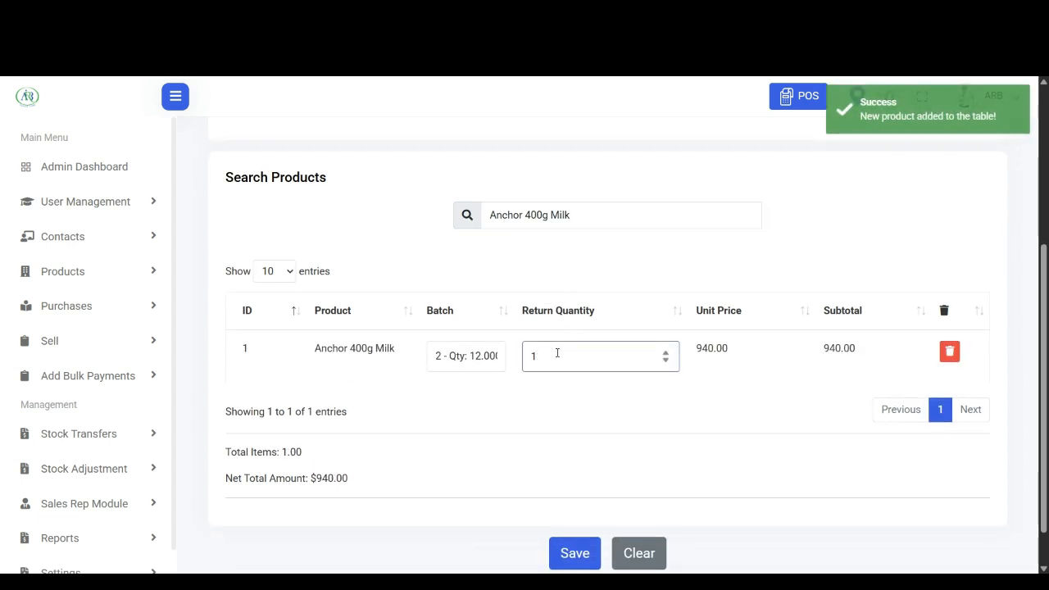
text(5)
key(Left)
key(BackSpace)
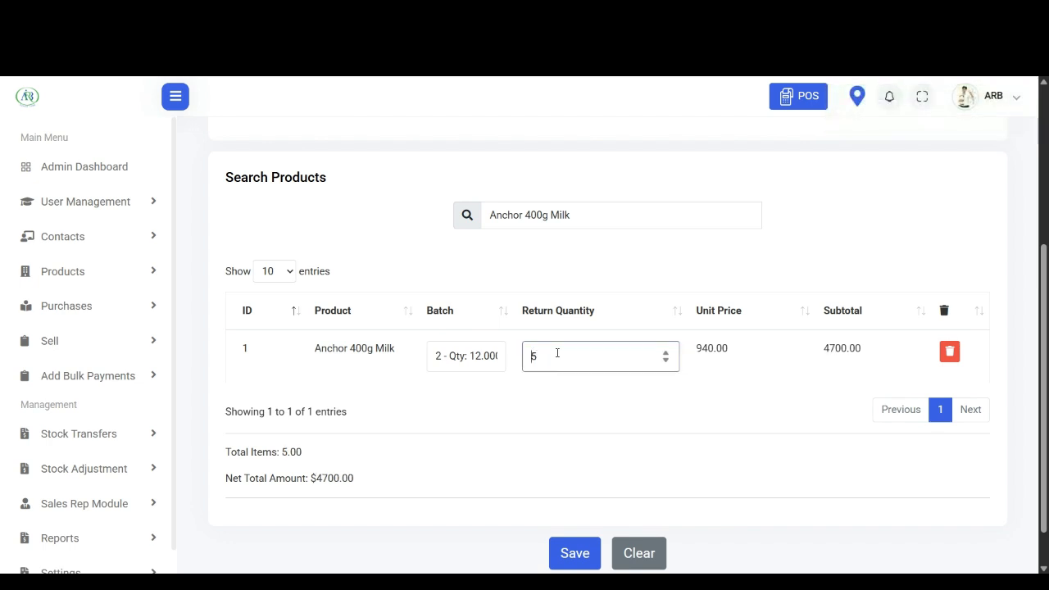
scroll(558, 353, down, 1)
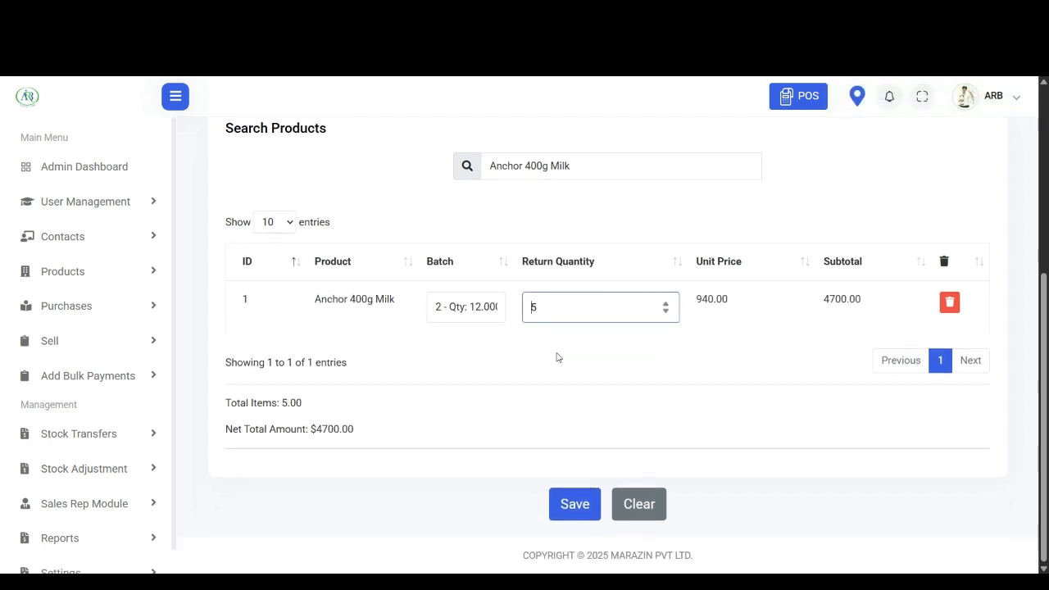
click(580, 504)
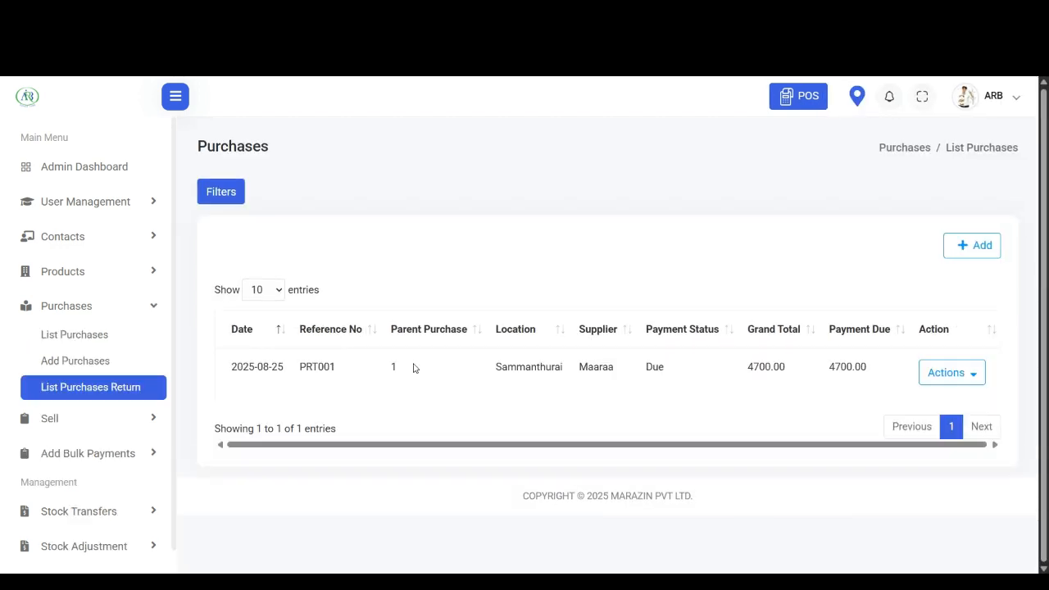
- Bring up the available actions for the purchase return dated 2025-08-25, down to its payment options
click(949, 375)
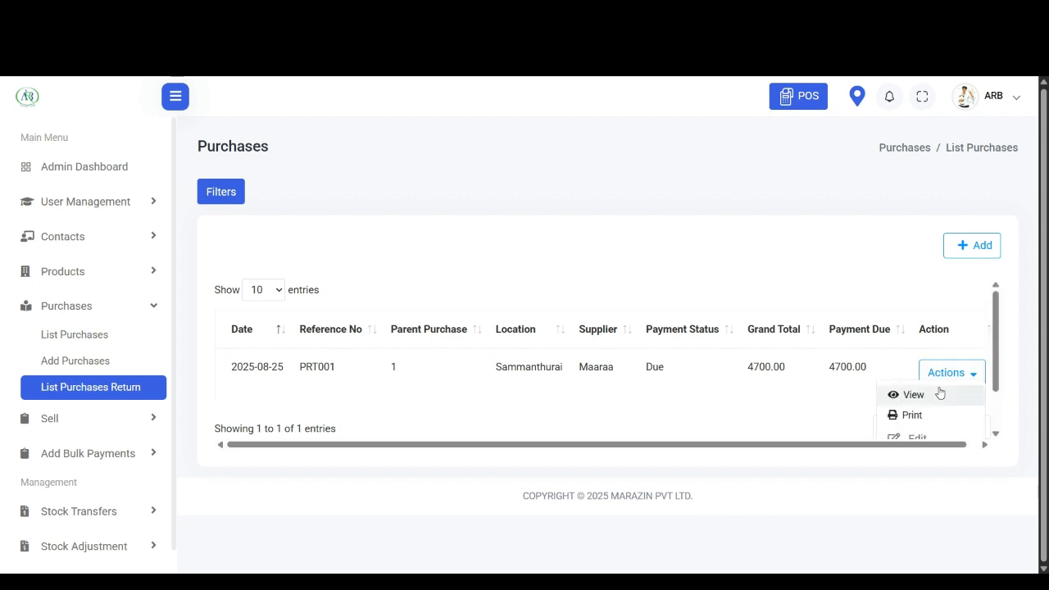
scroll(939, 393, down, 1)
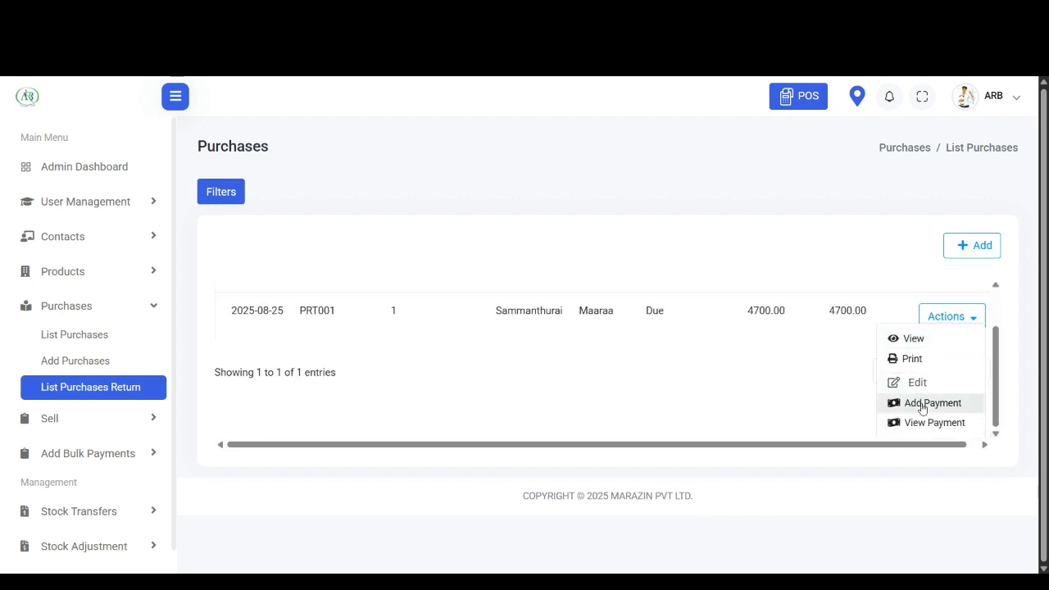